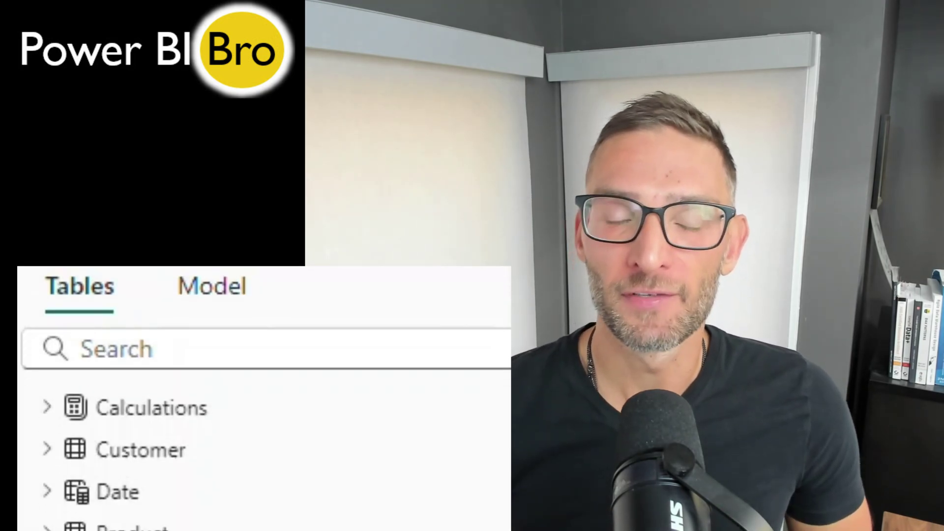
Browse the Customer, Date, Card Labels, Store Info and Store fields in the Data pane.
click(44, 287)
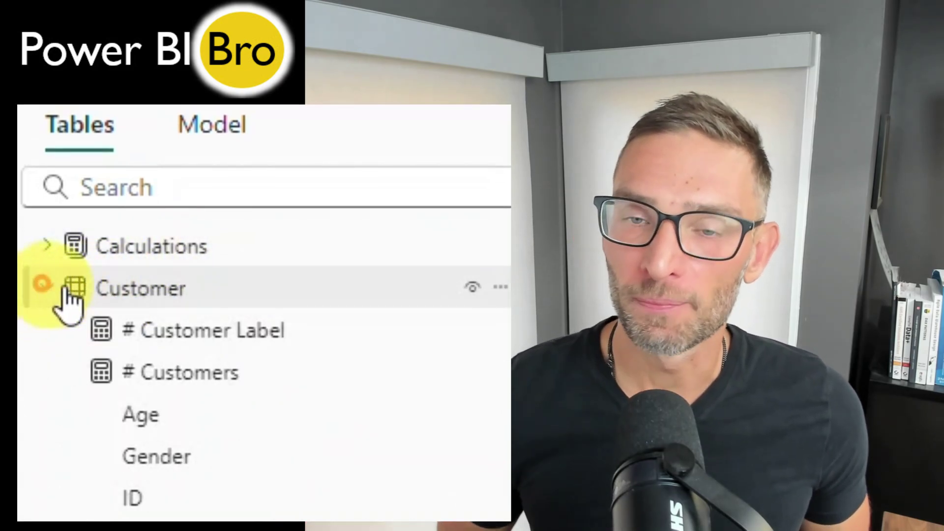
scroll(190, 327, down, 3)
scroll(85, 347, down, 2)
click(44, 362)
scroll(218, 380, down, 4)
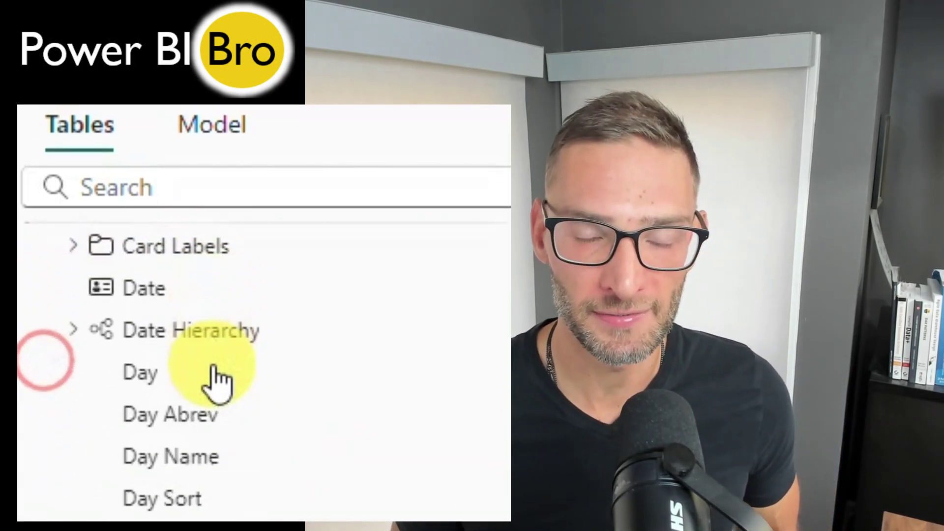
click(68, 233)
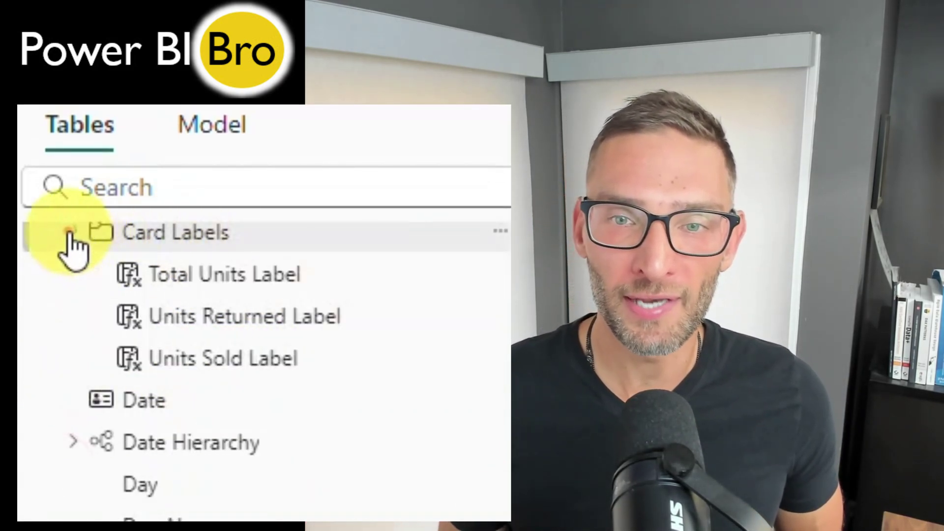
scroll(194, 368, up, 2)
scroll(205, 333, up, 3)
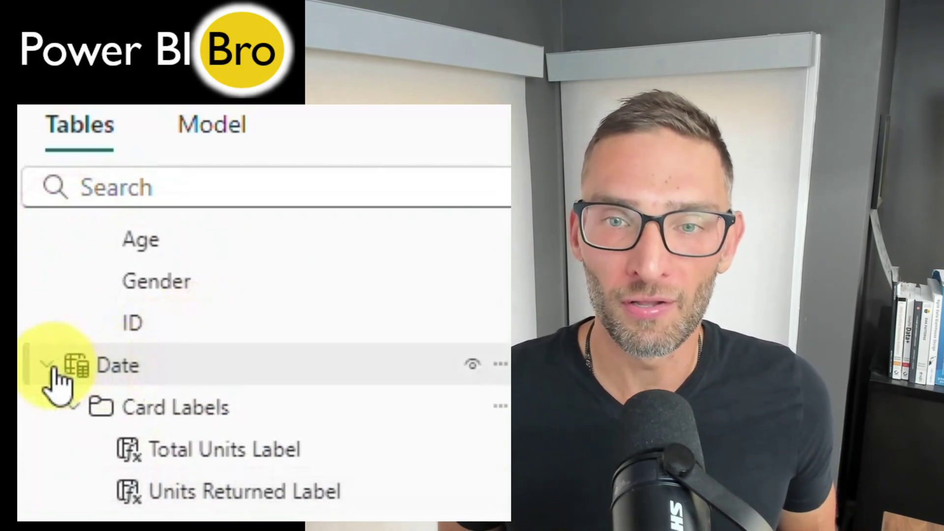
click(46, 365)
scroll(52, 379, up, 3)
click(46, 287)
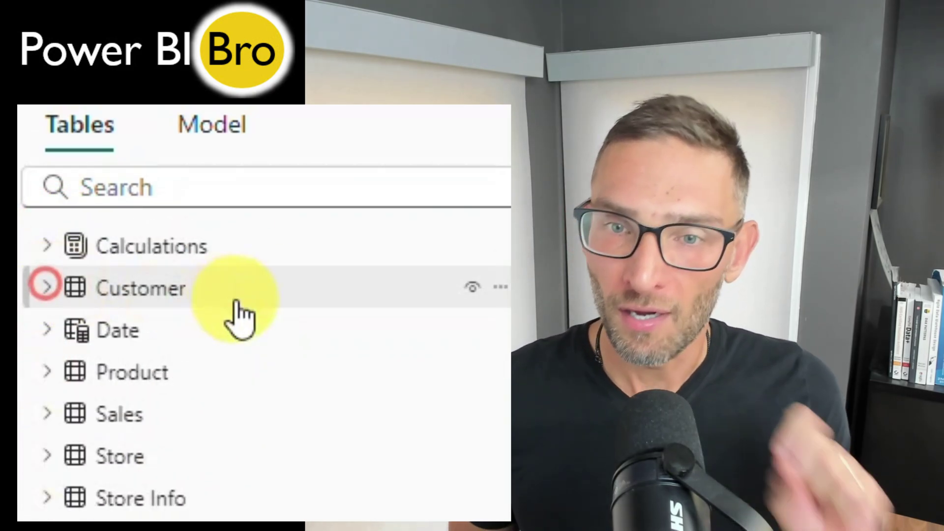
scroll(221, 318, down, 3)
click(46, 320)
scroll(243, 355, down, 3)
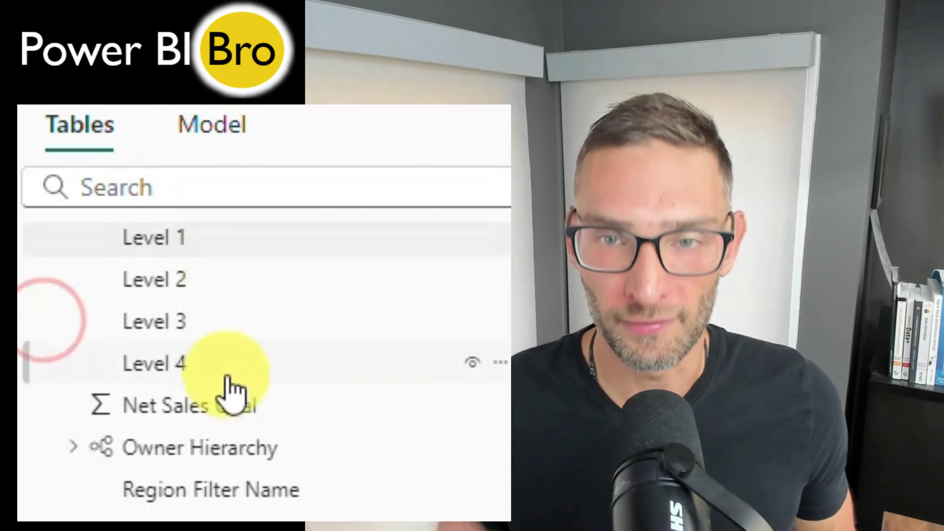
scroll(231, 391, up, 3)
click(46, 280)
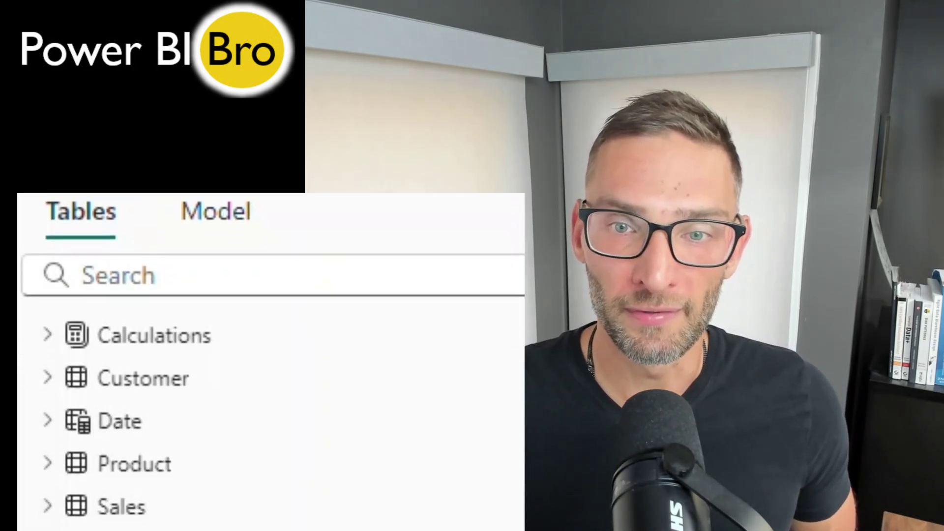
Expand Calculations > Region Calcs with its West Coast, Middle America and East Coast folders.
click(46, 242)
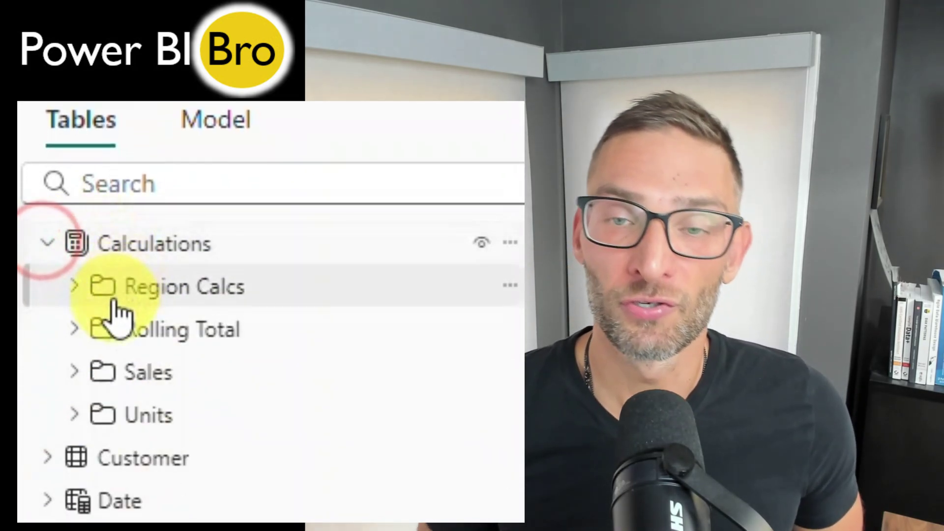
click(74, 286)
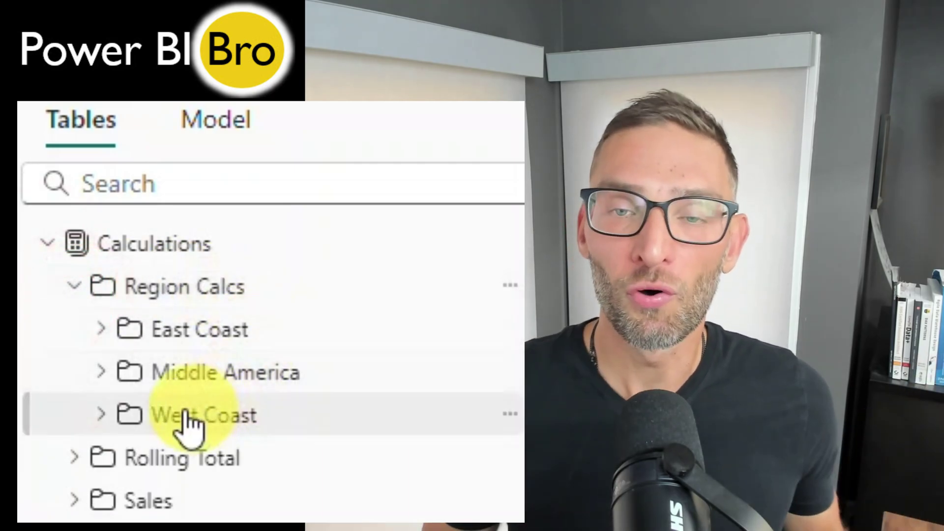
click(96, 414)
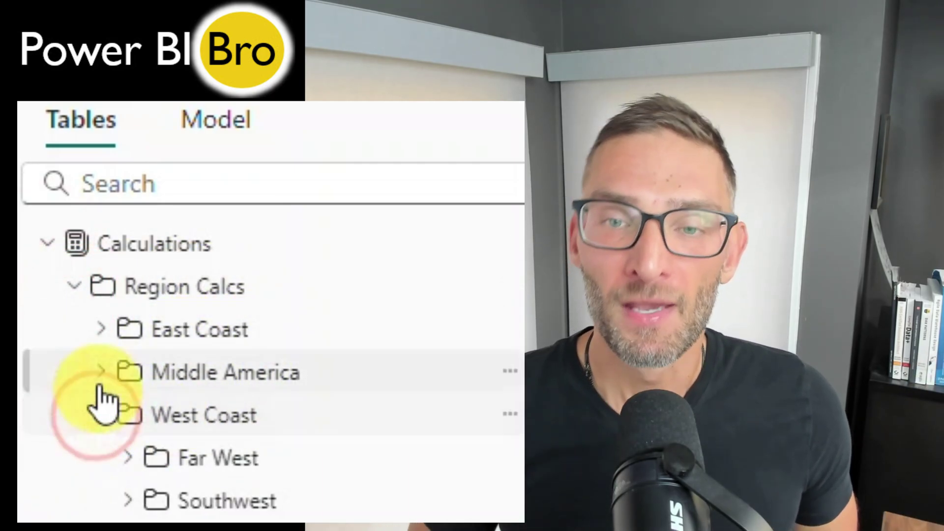
click(101, 372)
click(101, 329)
scroll(211, 337, down, 3)
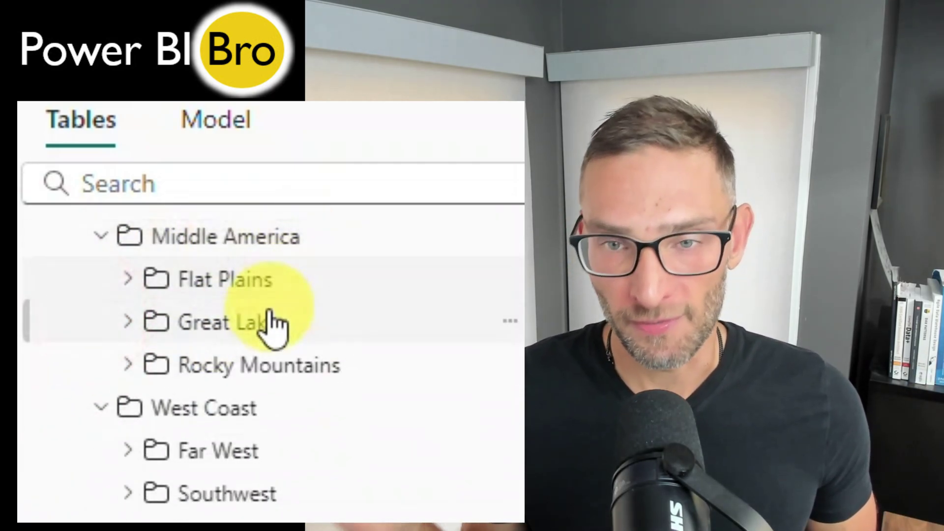
scroll(270, 336, up, 3)
scroll(255, 358, down, 2)
scroll(185, 377, down, 1)
Expand the Rocky Mountains, Great Lakes, Flat Plains, Atlantic, West Coast, Southwest and Far West folders.
click(127, 366)
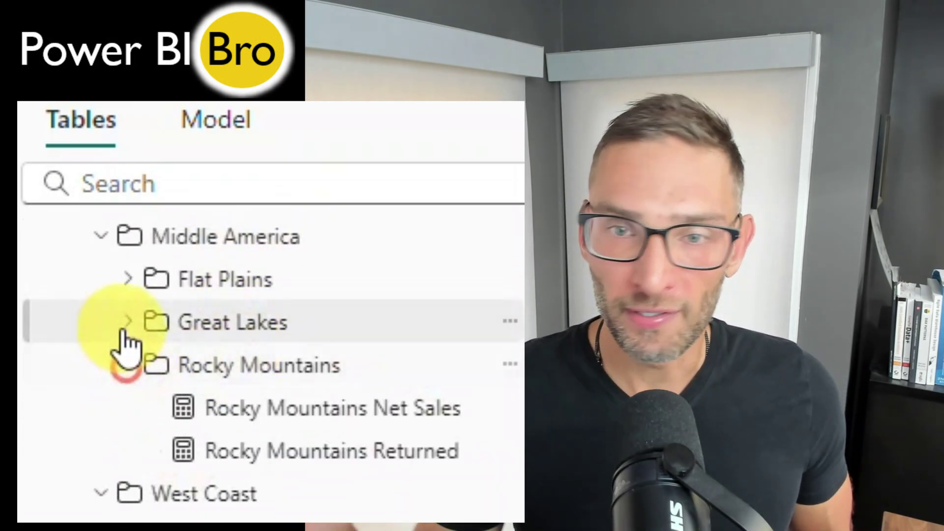
click(128, 323)
click(128, 280)
scroll(184, 373, up, 3)
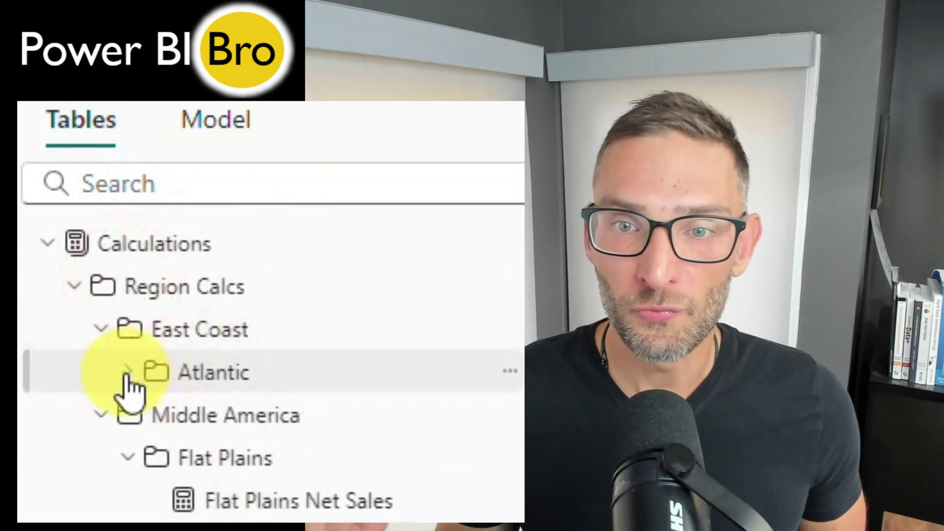
click(127, 371)
scroll(177, 389, down, 3)
scroll(177, 400, down, 2)
scroll(148, 414, down, 2)
click(104, 393)
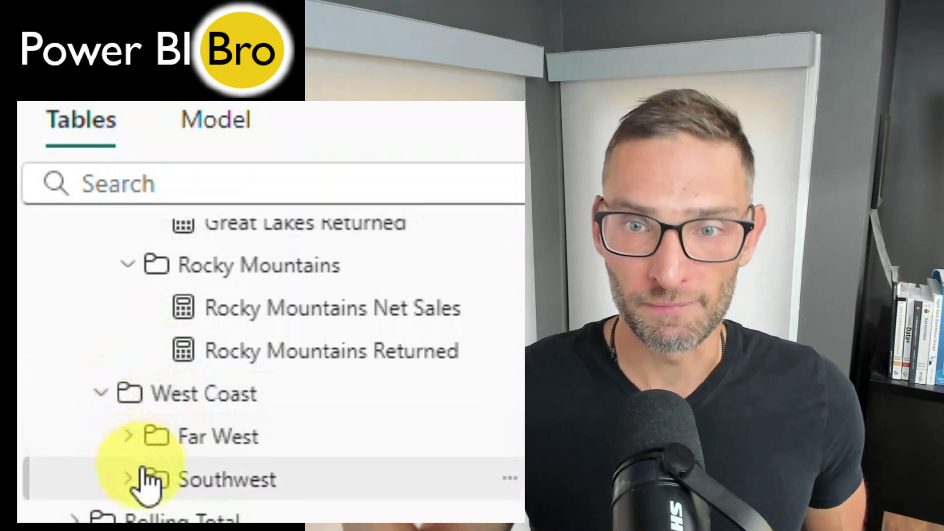
click(129, 480)
click(128, 437)
scroll(270, 411, down, 1)
scroll(270, 402, down, 3)
scroll(277, 405, down, 5)
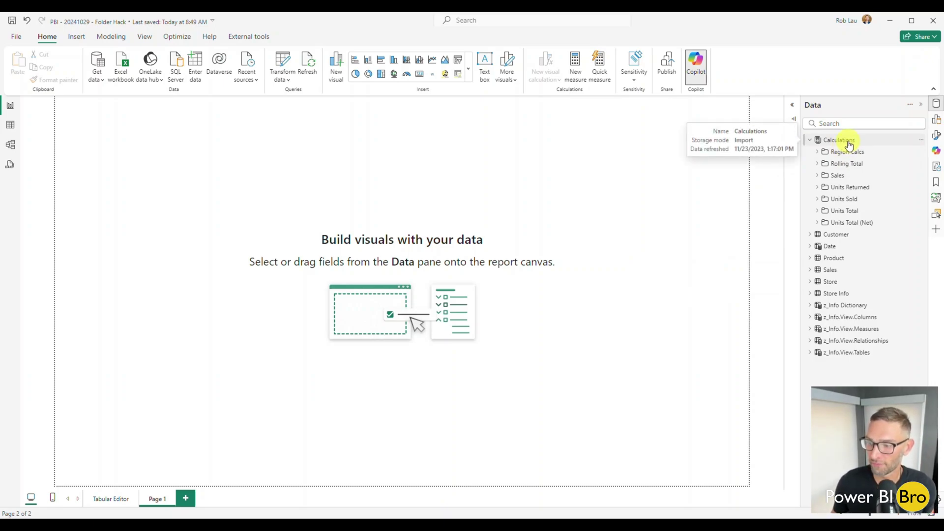
Open the Calculations Sales measure folder, then switch to the Model view diagram.
click(809, 269)
mouse_move(846, 305)
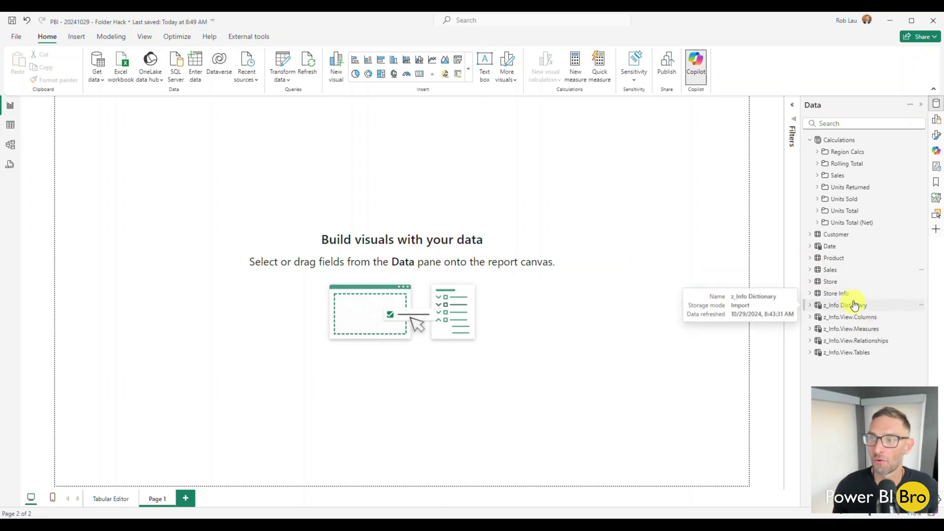
click(819, 179)
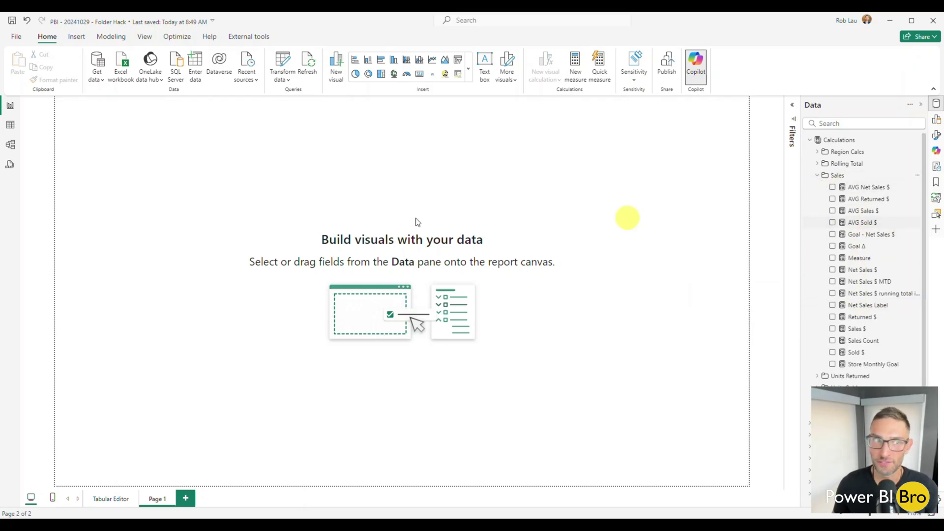
click(11, 145)
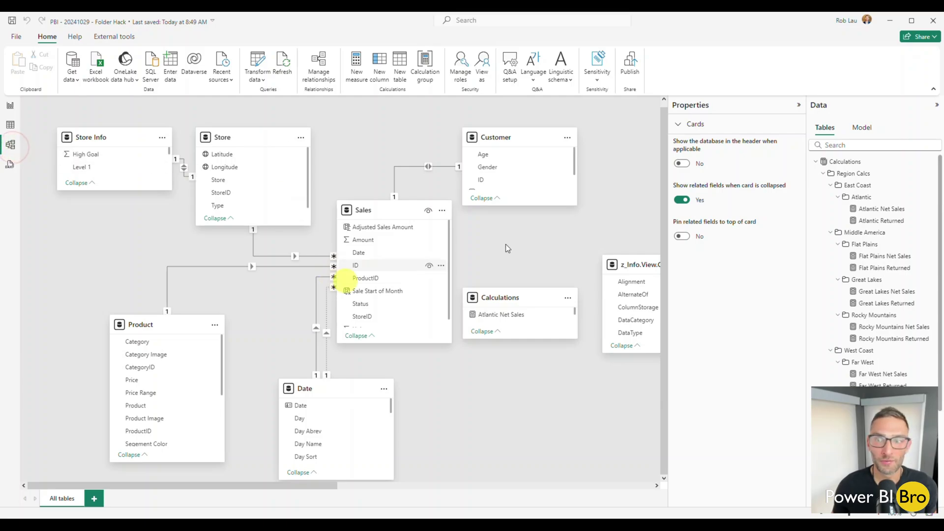
scroll(886, 207, down, 3)
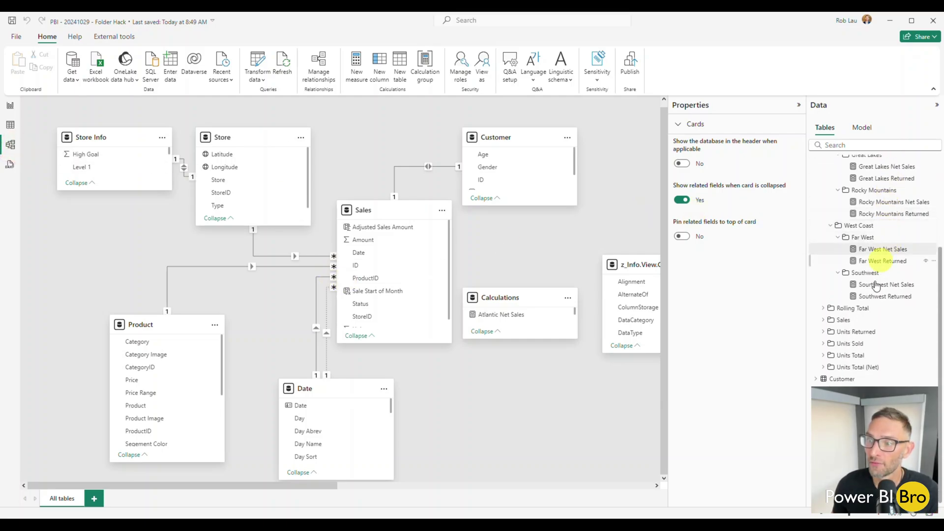
Open Calculations > Sales and select AVG Net Sales $ to inspect its properties.
click(824, 319)
scroll(856, 281, down, 2)
click(859, 186)
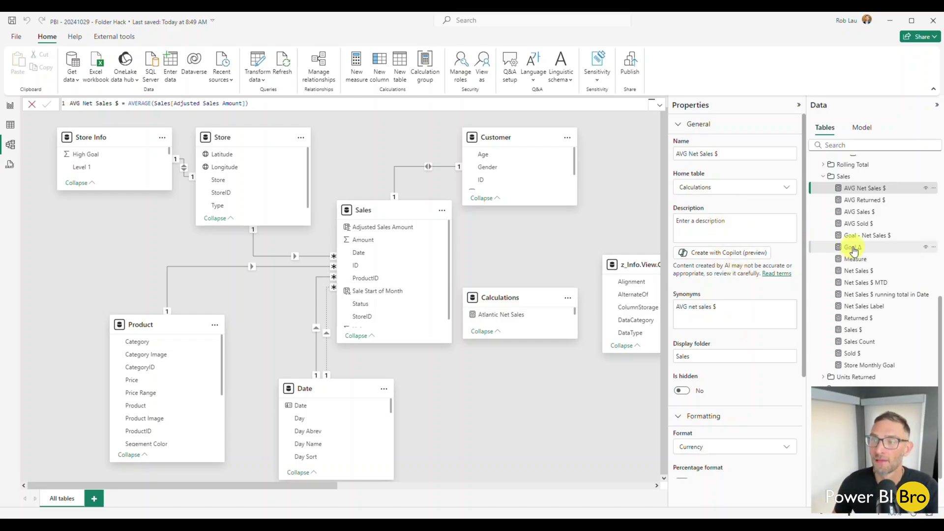
scroll(854, 249, up, 3)
scroll(863, 247, up, 3)
scroll(868, 247, up, 3)
scroll(849, 228, up, 1)
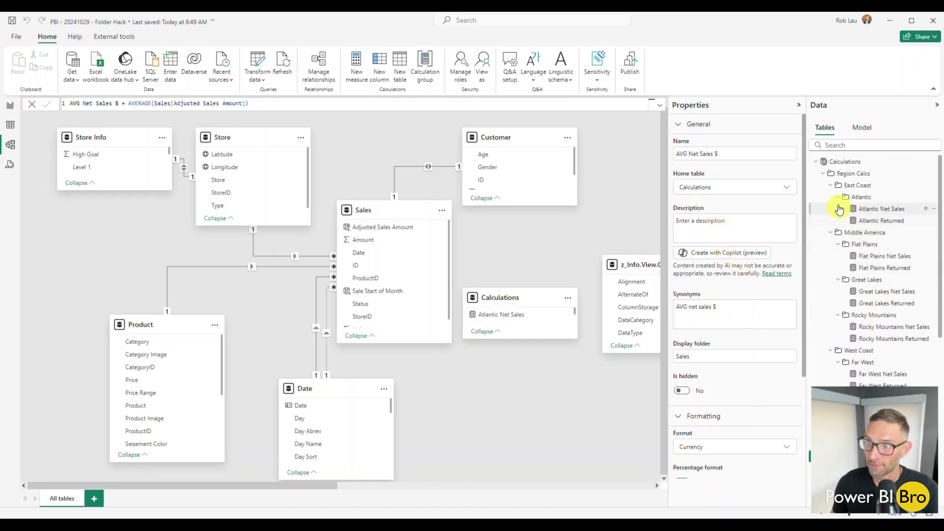
Collapse the regional subfolders, Region Calcs and the Sales folder under Calculations.
click(838, 197)
click(837, 221)
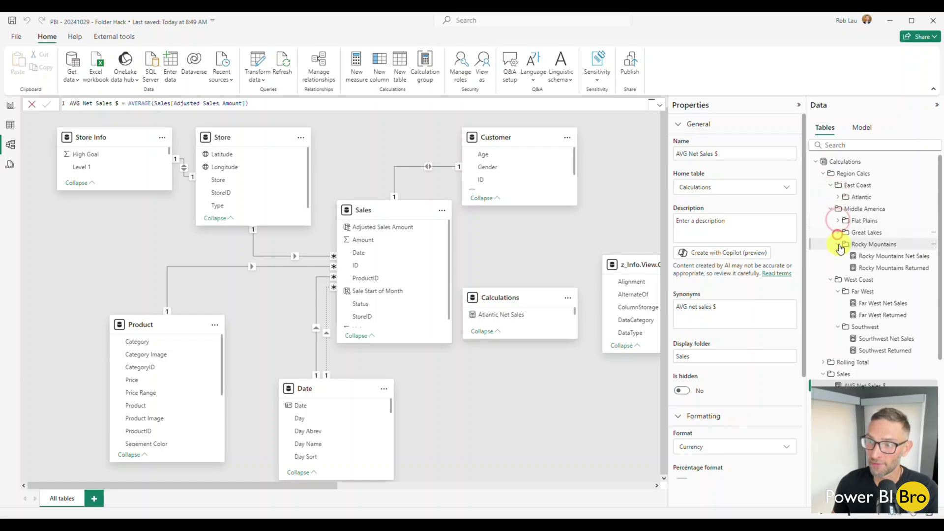
click(838, 244)
click(838, 268)
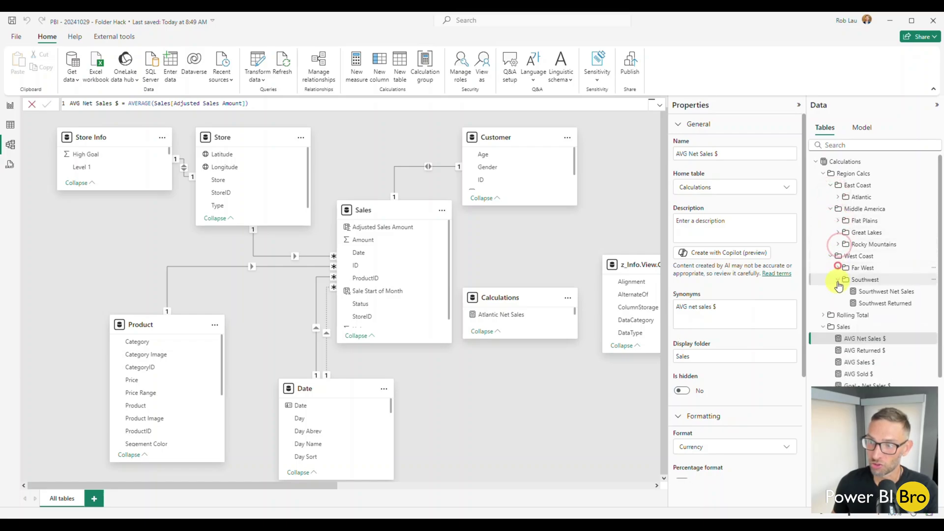
click(839, 185)
click(838, 209)
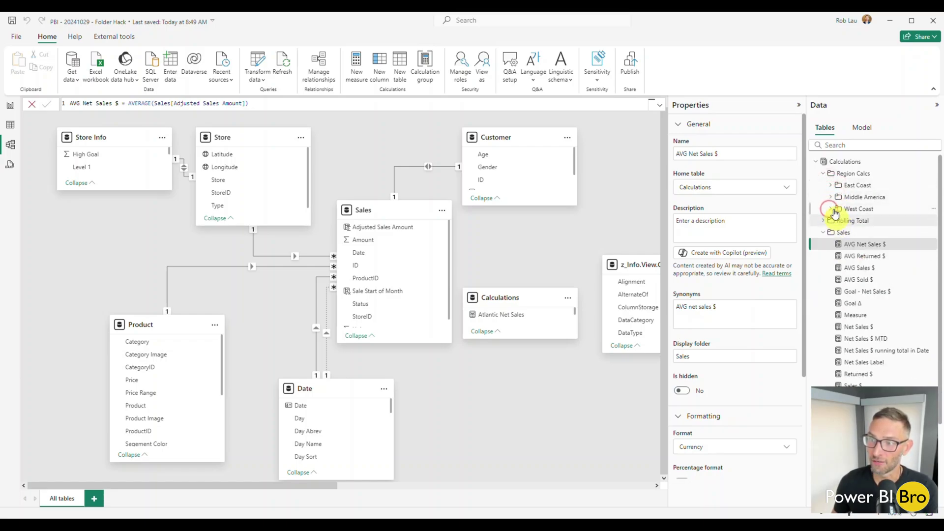
click(825, 174)
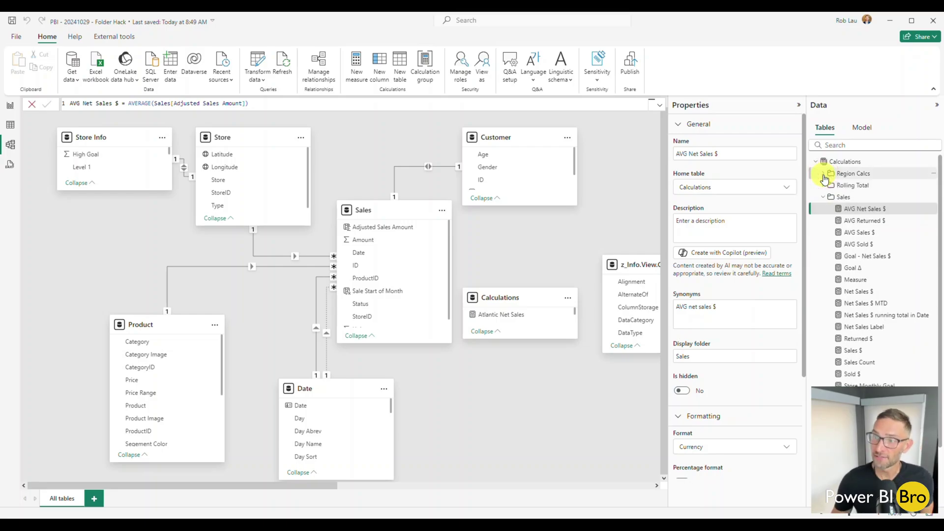
click(823, 197)
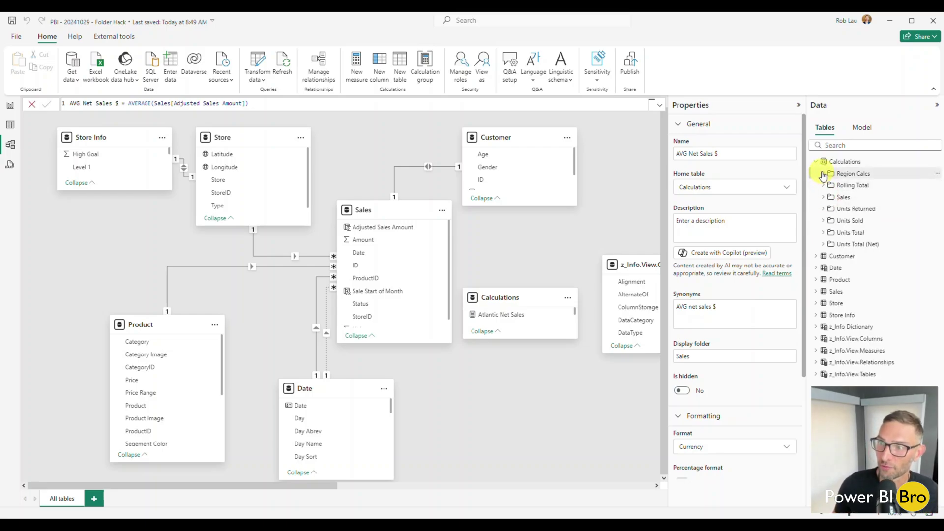
Re-expand Region Calcs with West Coast, Southwest, Far West, Middle America, Great Lakes and East Coast.
click(824, 174)
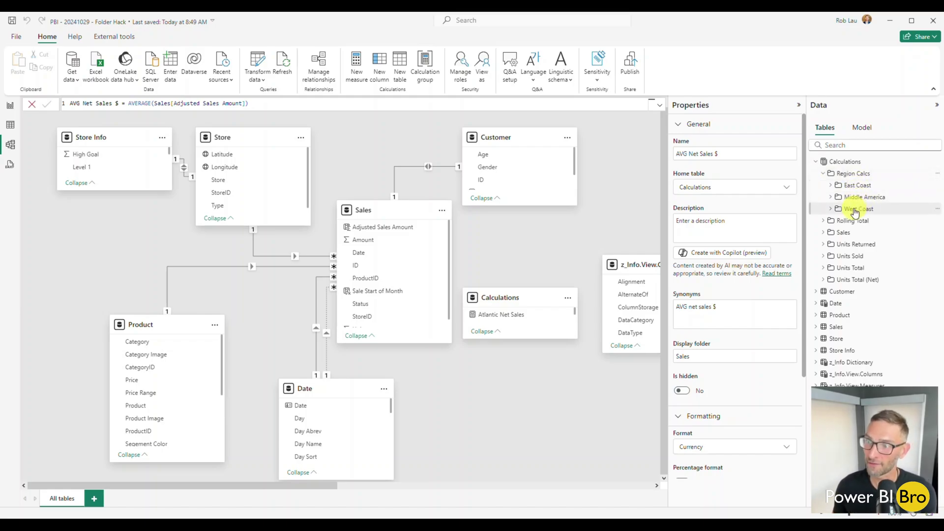
click(832, 210)
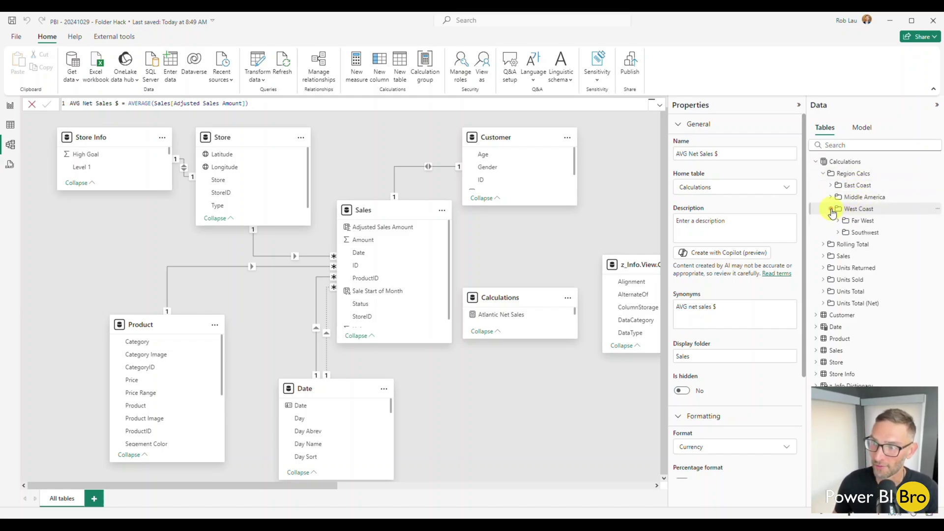
click(841, 234)
click(842, 221)
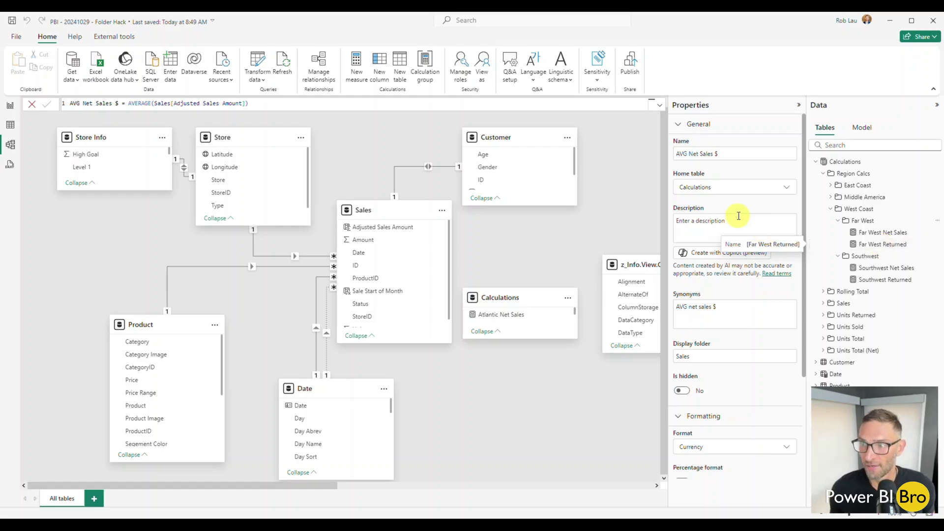
click(832, 197)
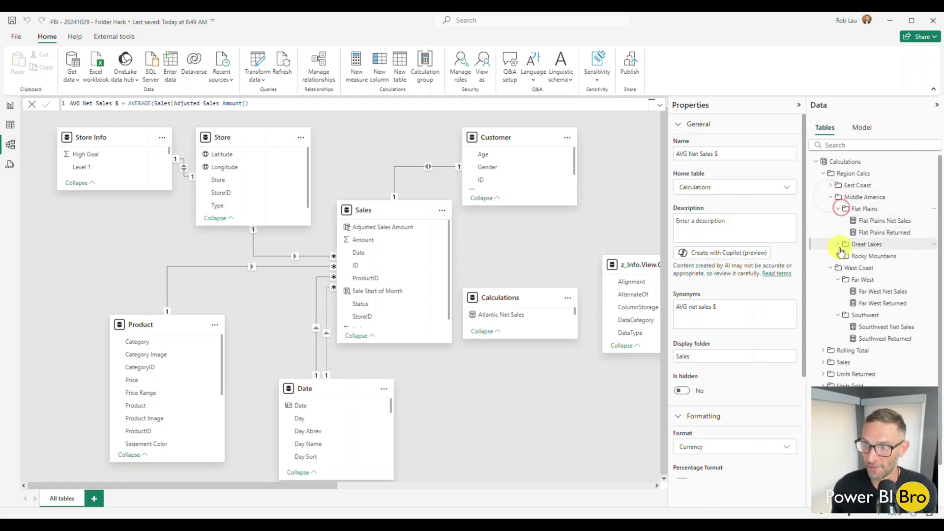
click(839, 244)
click(832, 185)
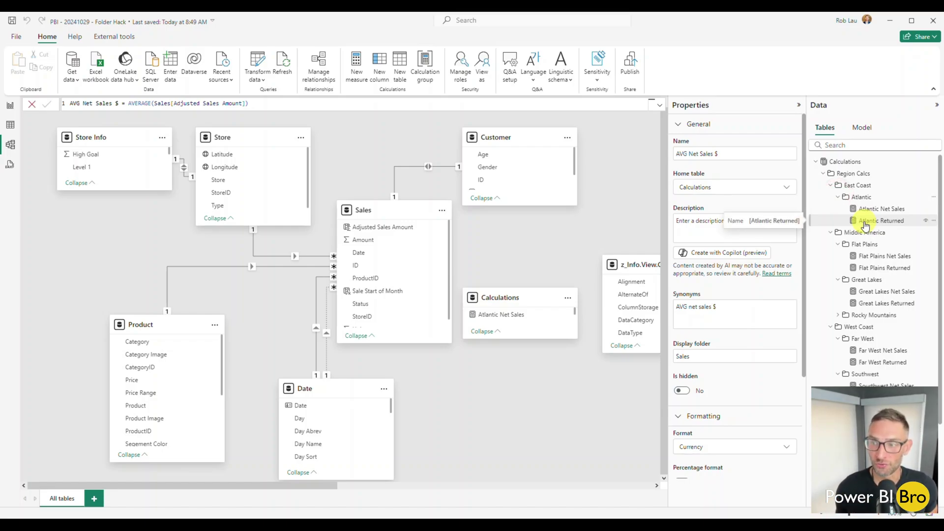
scroll(865, 225, down, 3)
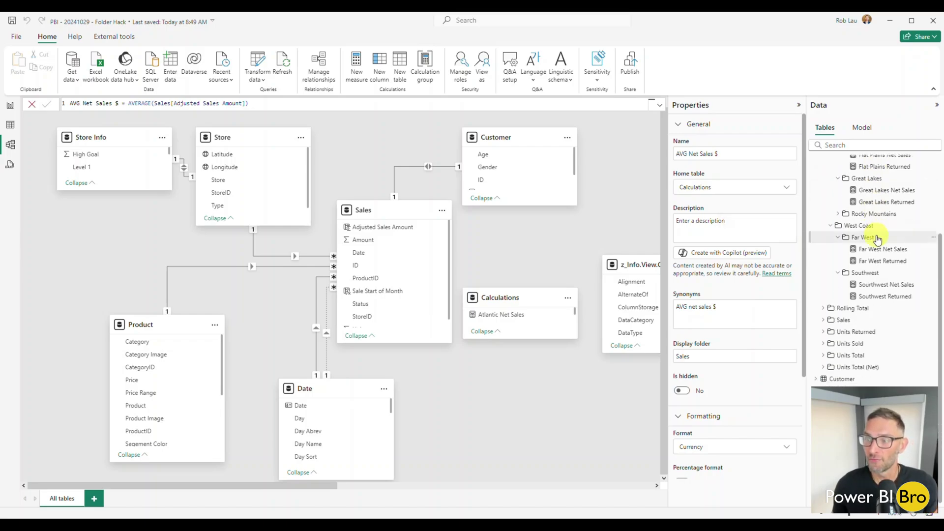
List the Sales measures and Customer fields, then return to Report view with Sales collapsed.
click(834, 319)
scroll(849, 318, down, 5)
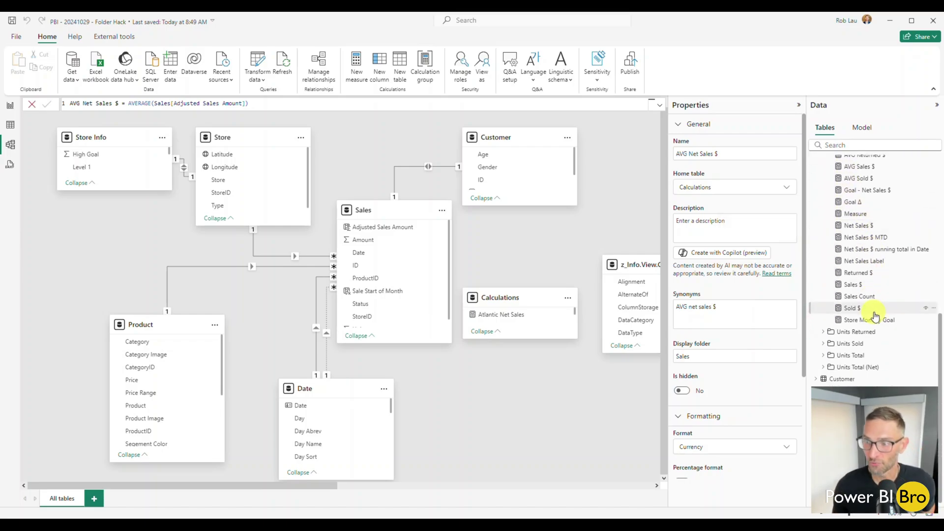
scroll(871, 311, down, 2)
scroll(871, 310, up, 2)
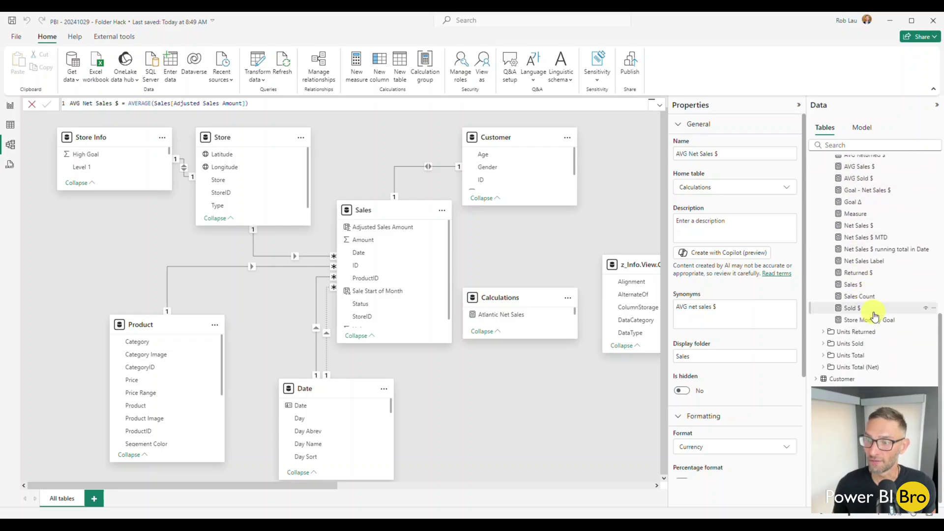
click(818, 378)
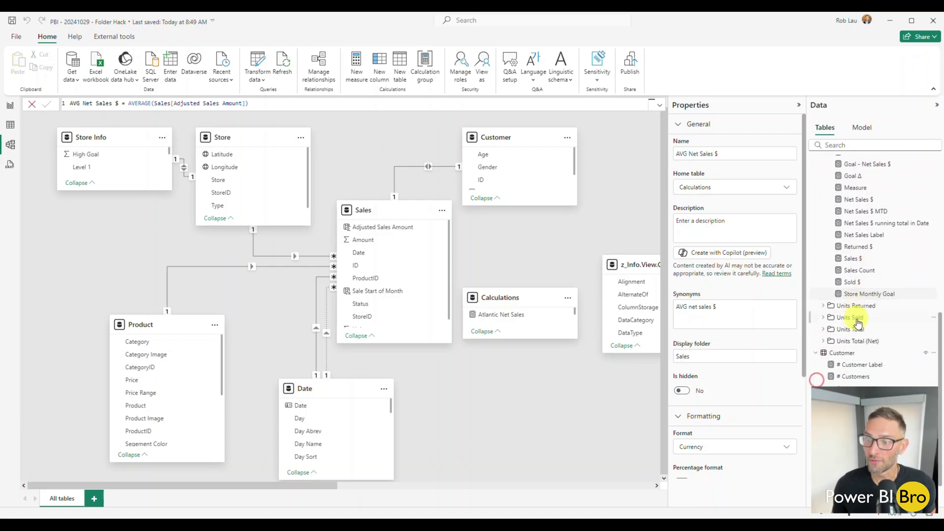
scroll(833, 354, down, 2)
click(10, 107)
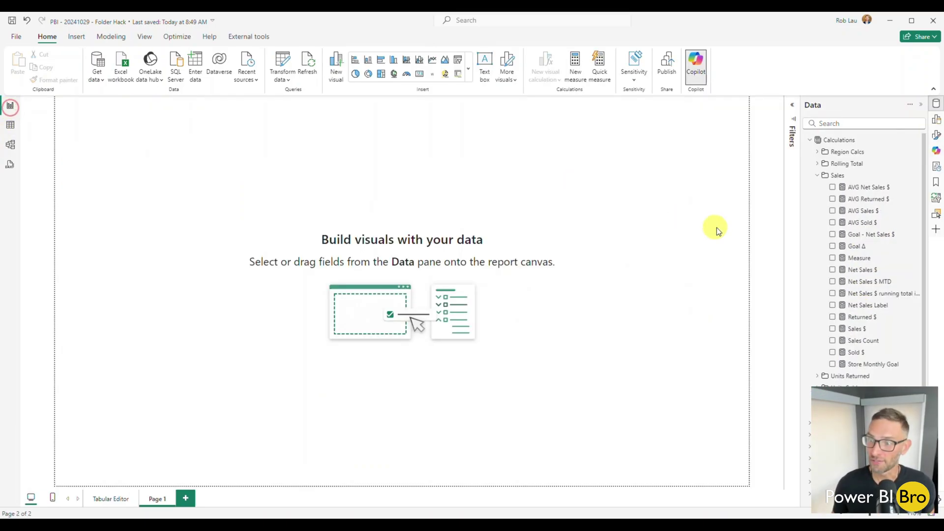
click(821, 177)
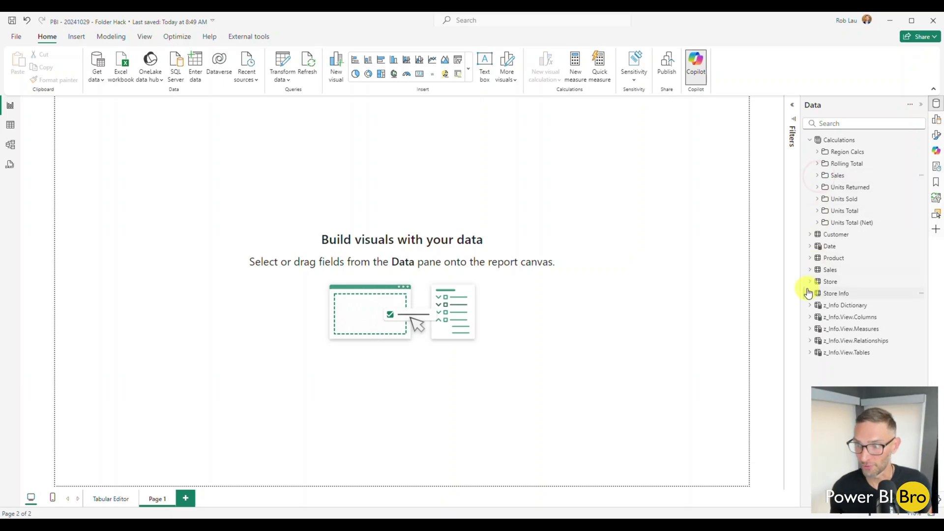
Peek into the Sales, Customer and Store tables, then go to the Tabular Editor report page.
click(812, 271)
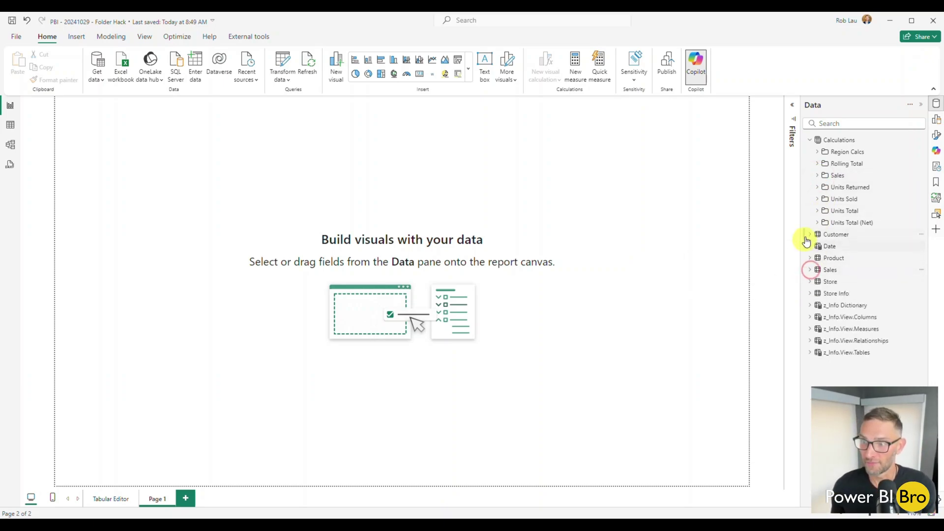
click(808, 235)
click(808, 235)
click(814, 282)
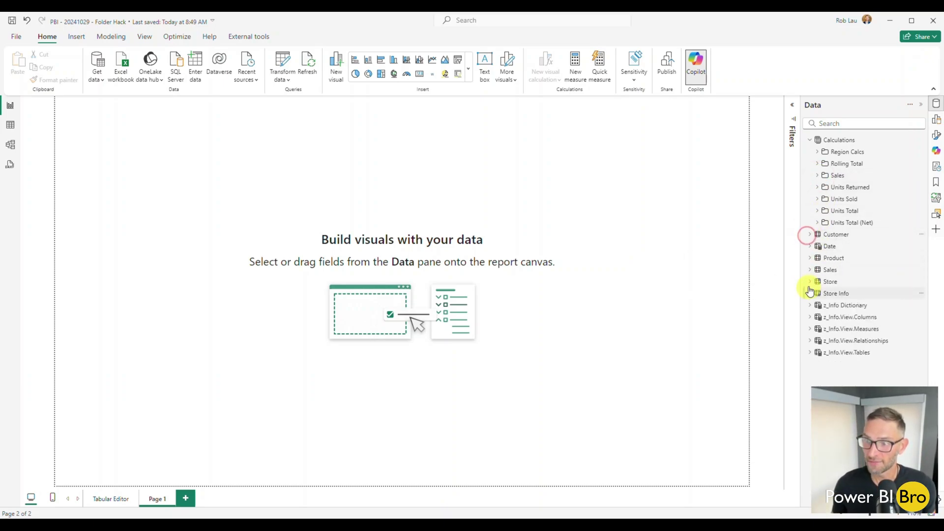
click(813, 282)
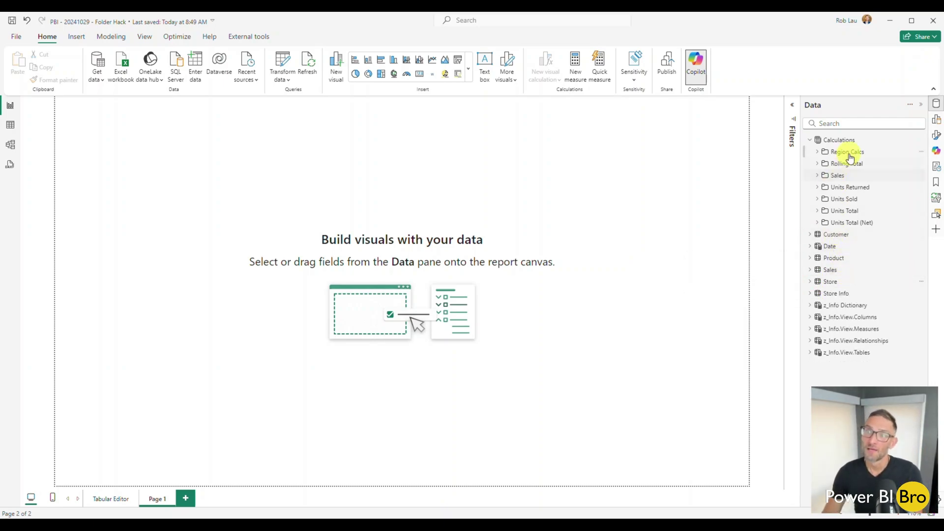
click(104, 500)
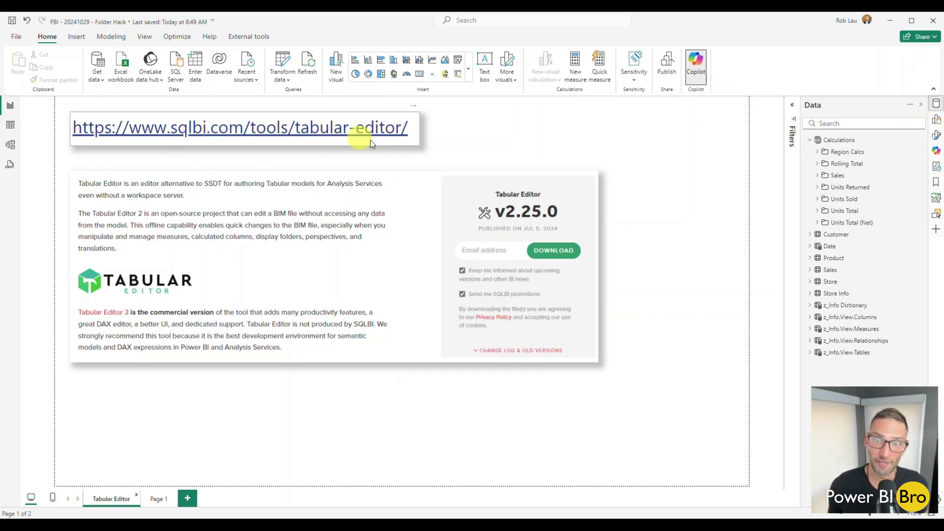
mouse_move(334, 267)
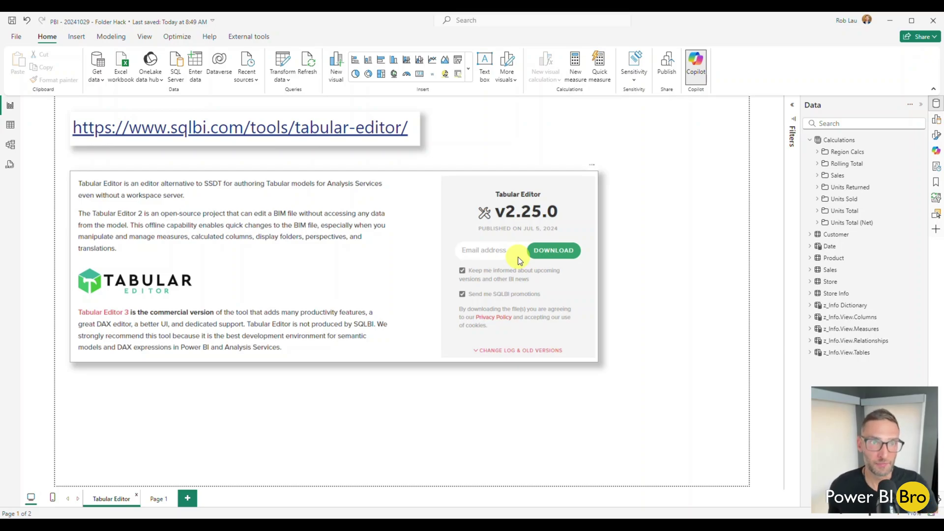
Show the External tools ribbon to launch Tabular Editor beside the report.
click(241, 37)
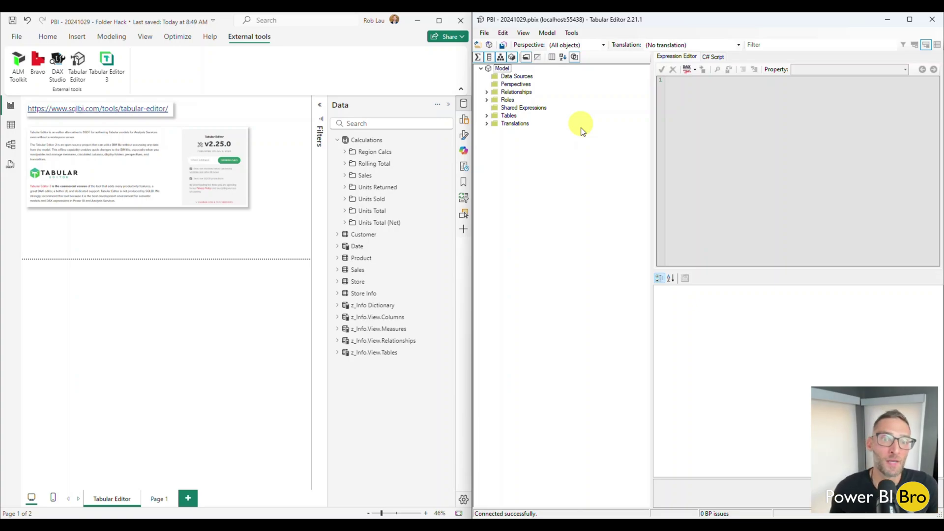
Expand Rolling Total in both Power BI and Tabular Editor's Calculations, selecting RT Units Sold.
click(342, 164)
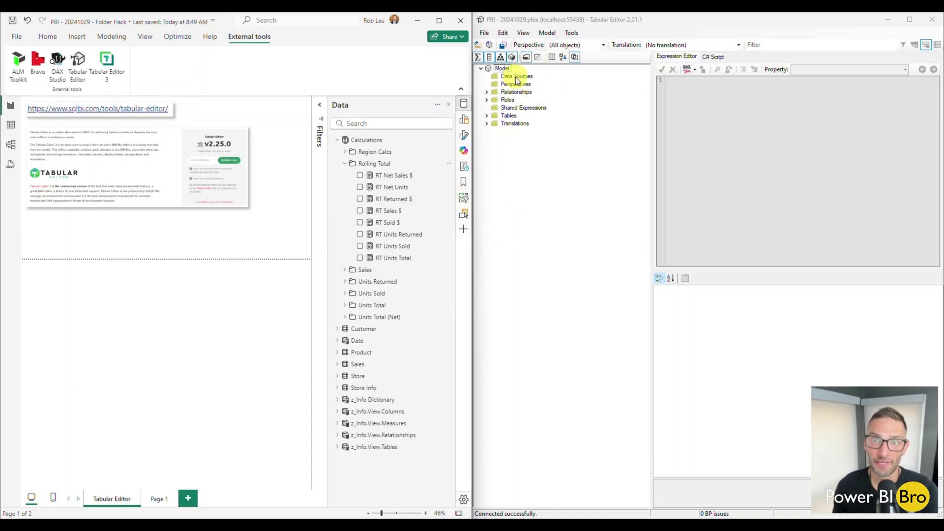
click(487, 117)
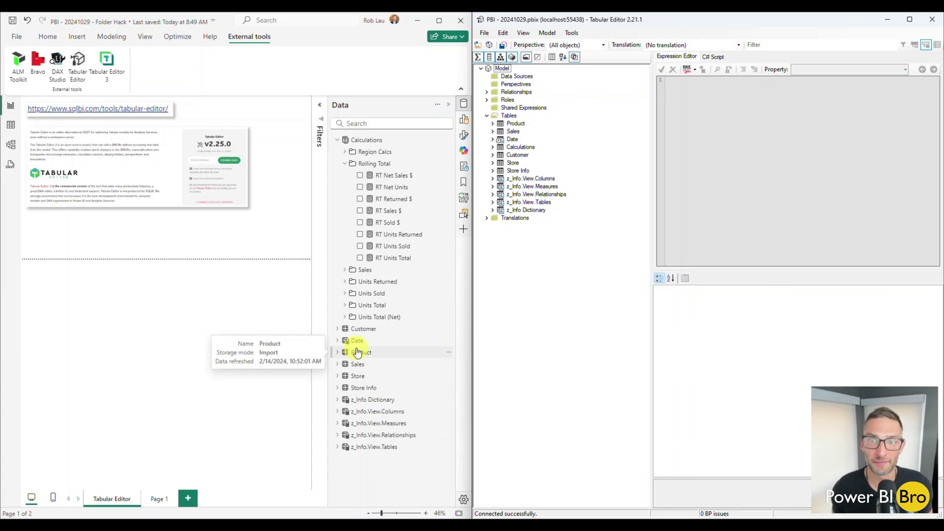
click(492, 147)
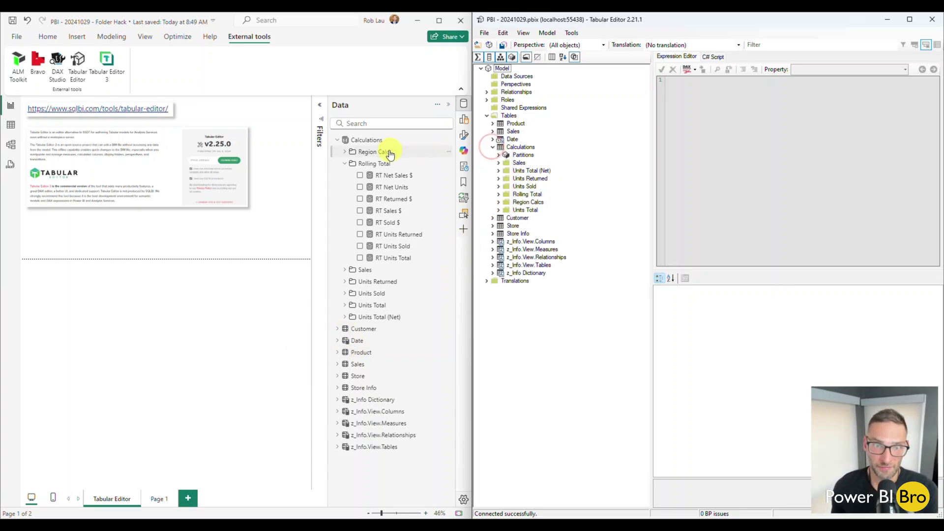
click(499, 194)
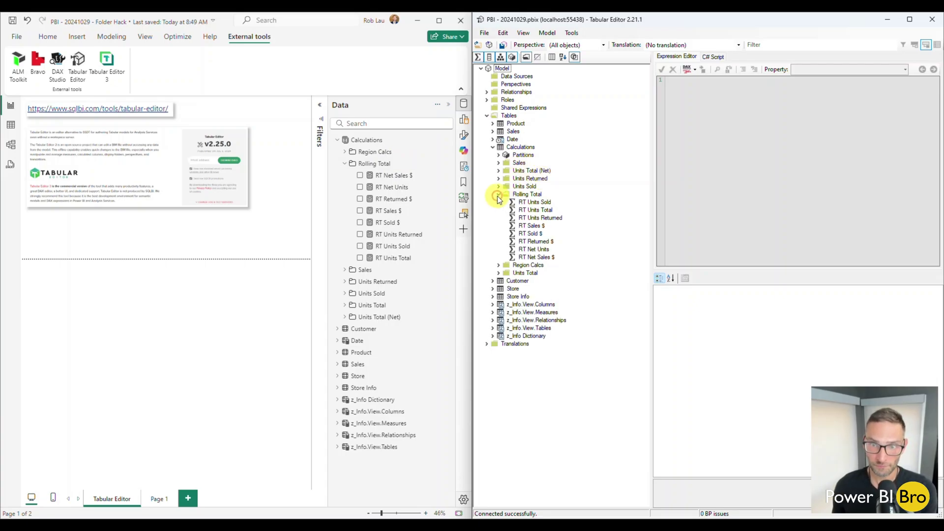
click(535, 202)
Group the three RT Units measures into a new Units display folder.
shift+click(535, 218)
right_click(535, 219)
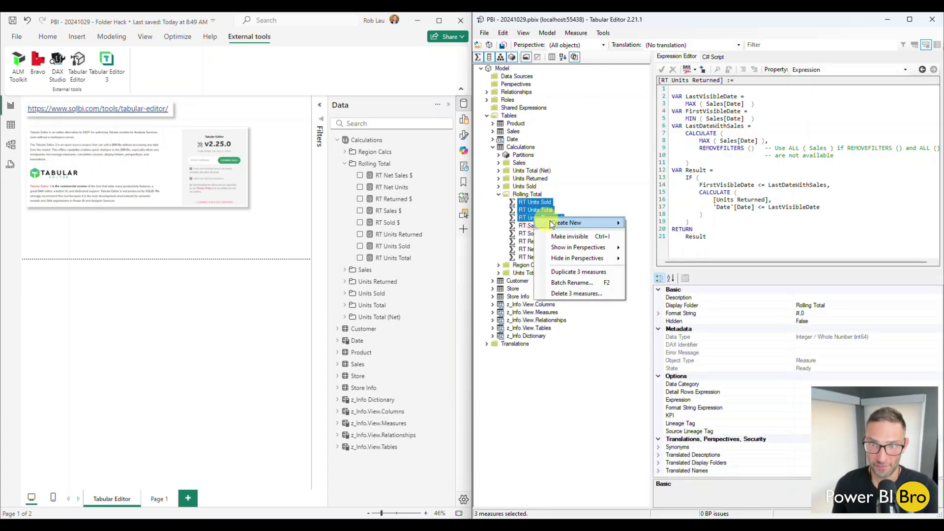
click(652, 222)
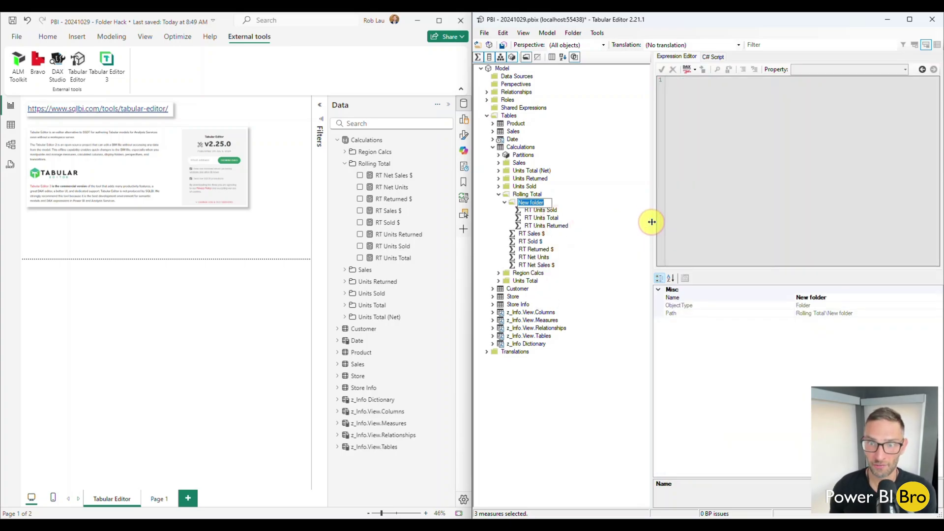
text(Units)
key(Return)
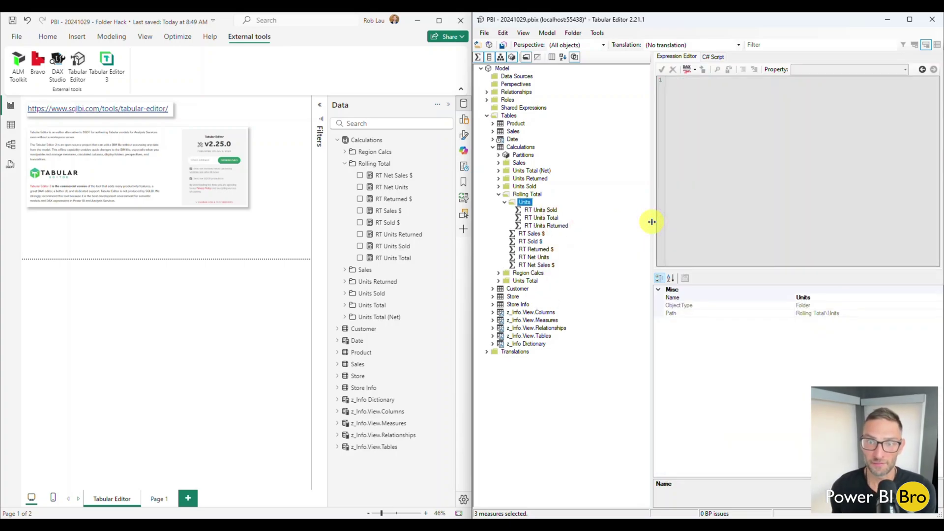
Group RT Net Units and RT Net Sales $ into a new Net display folder.
click(537, 255)
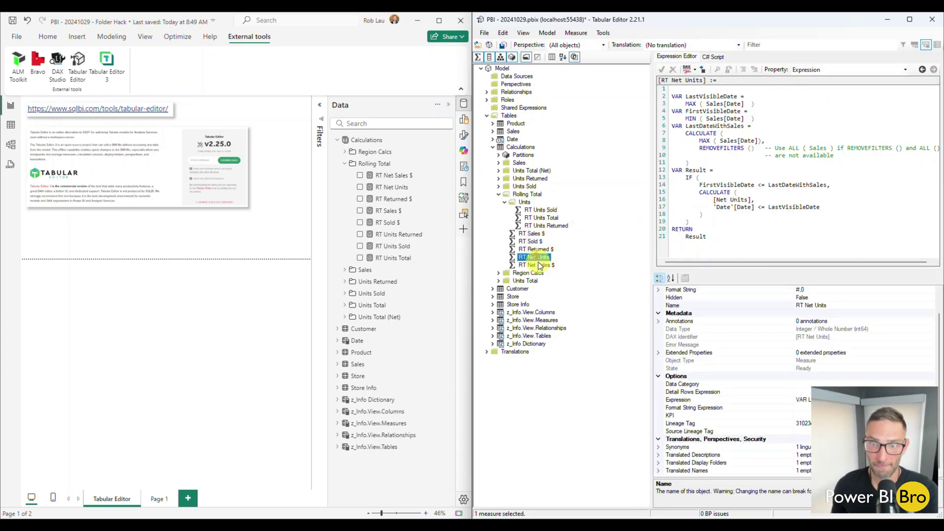
right_click(542, 263)
mouse_move(583, 270)
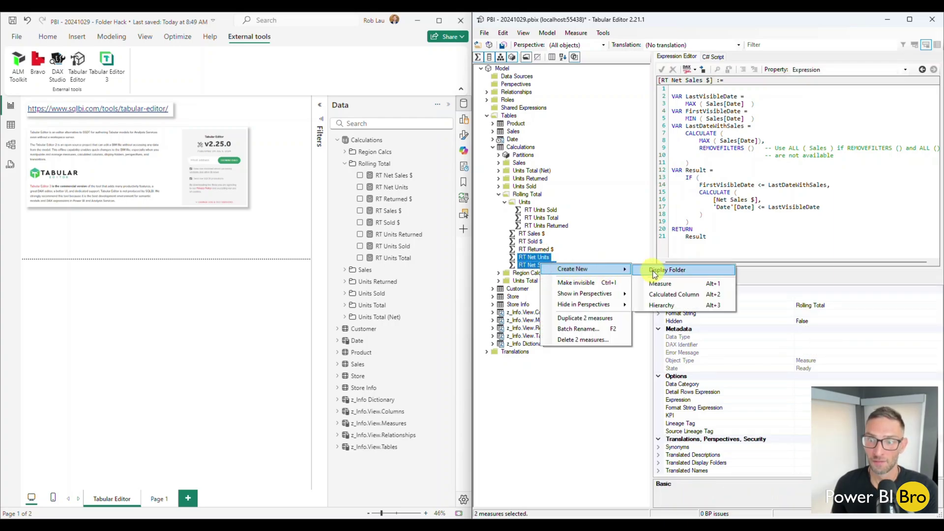
click(653, 271)
text(Net)
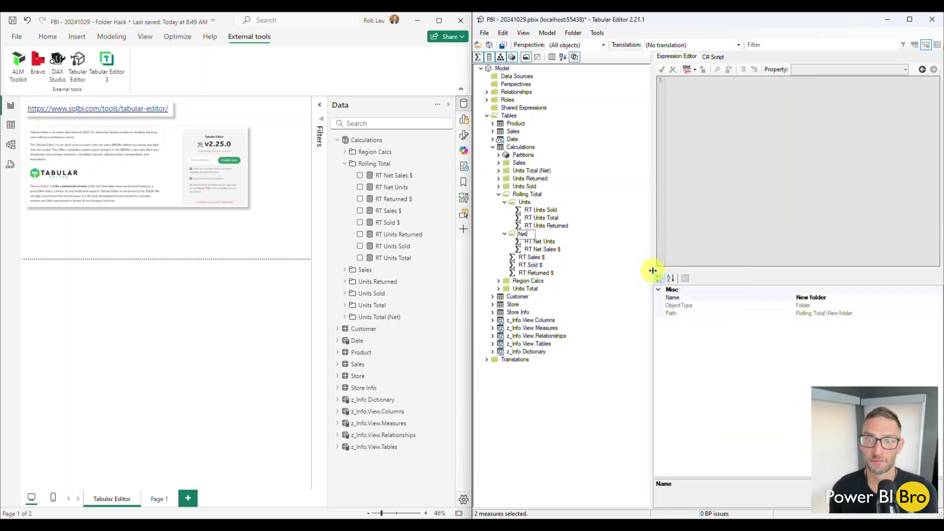
key(Return)
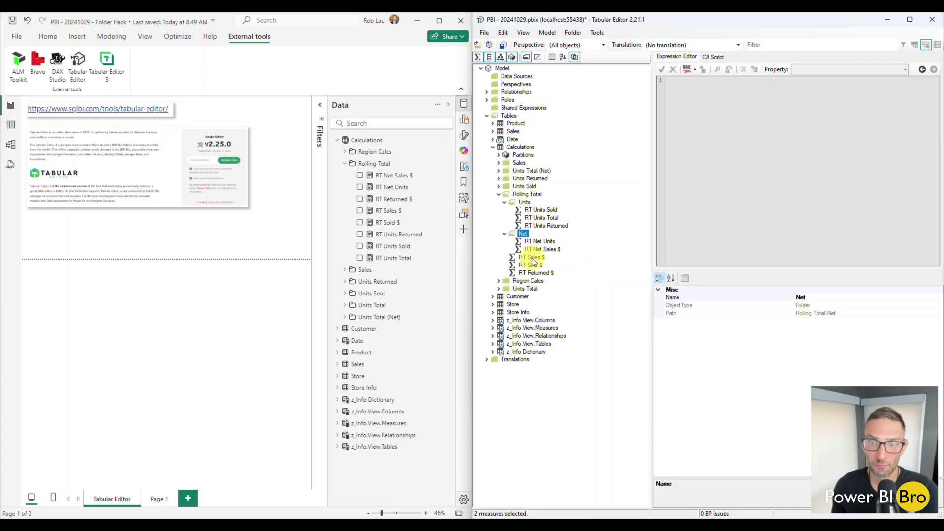
Drag RT Sold $ into the Net folder.
mouse_move(532, 258)
mouse_down()
mouse_move(522, 262)
mouse_move(527, 210)
mouse_up()
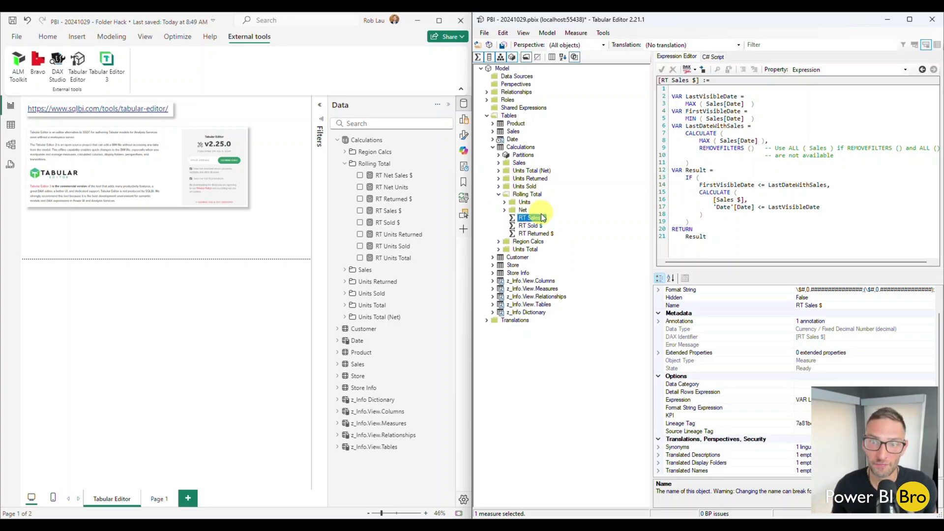
drag(526, 214, 532, 231)
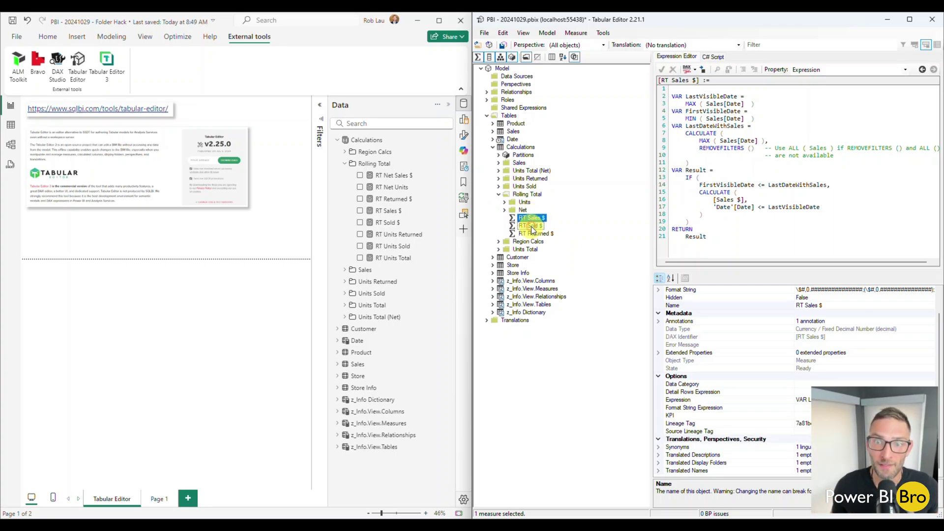
drag(532, 230, 526, 211)
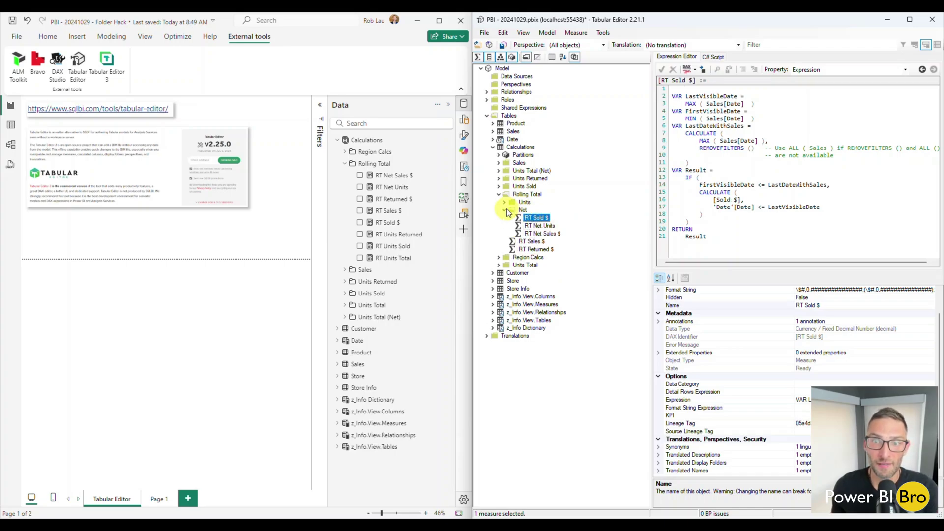
Wrap the Net folder in a new display folder named Super Net.
right_click(520, 210)
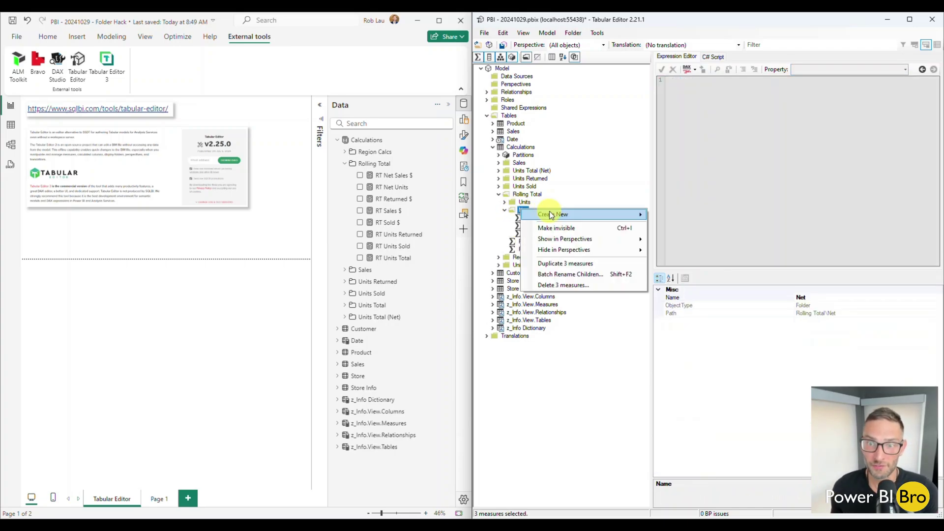
click(660, 213)
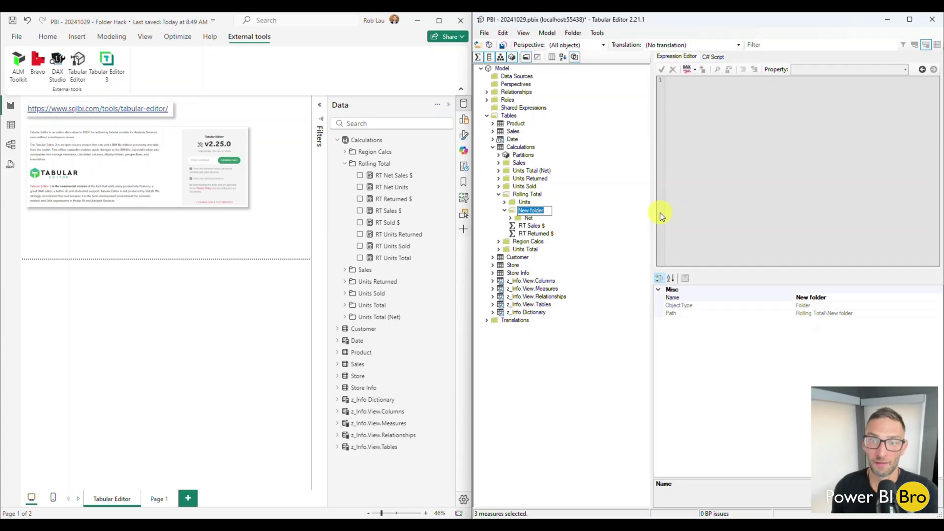
text(Super Net)
key(Return)
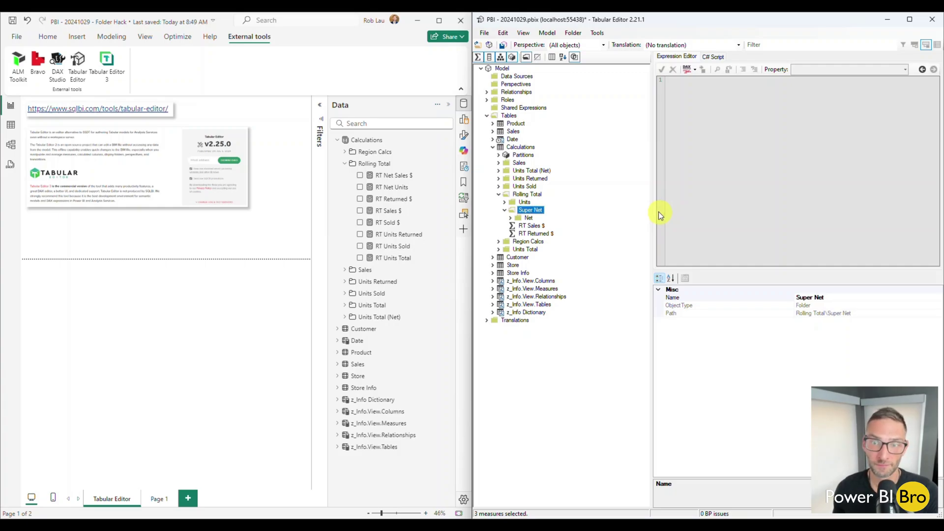
Move RT Net Sales $ out of Net directly into Super Net.
click(511, 217)
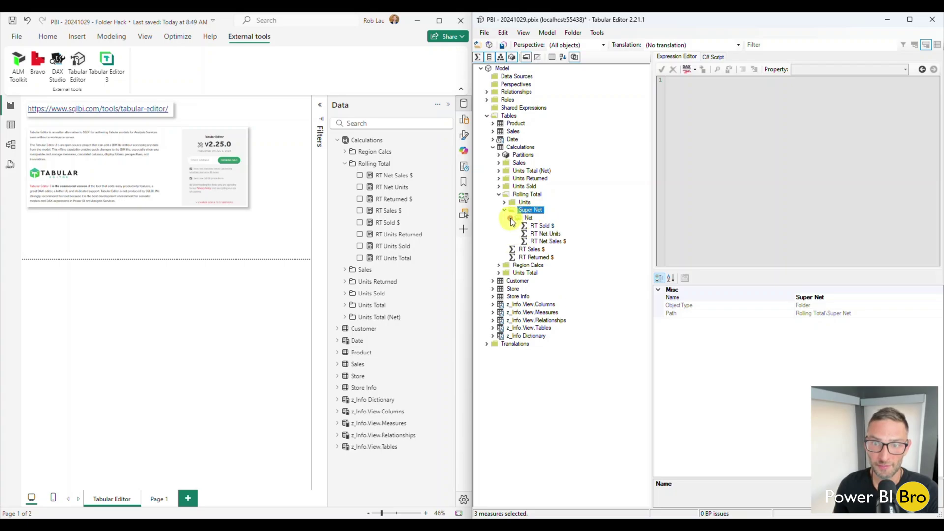
drag(548, 244, 544, 225)
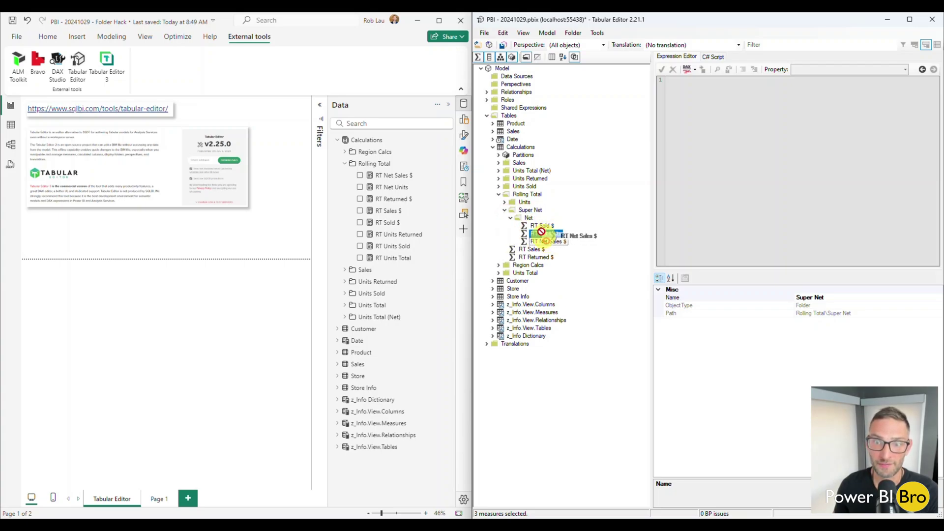
drag(543, 231, 506, 213)
click(504, 210)
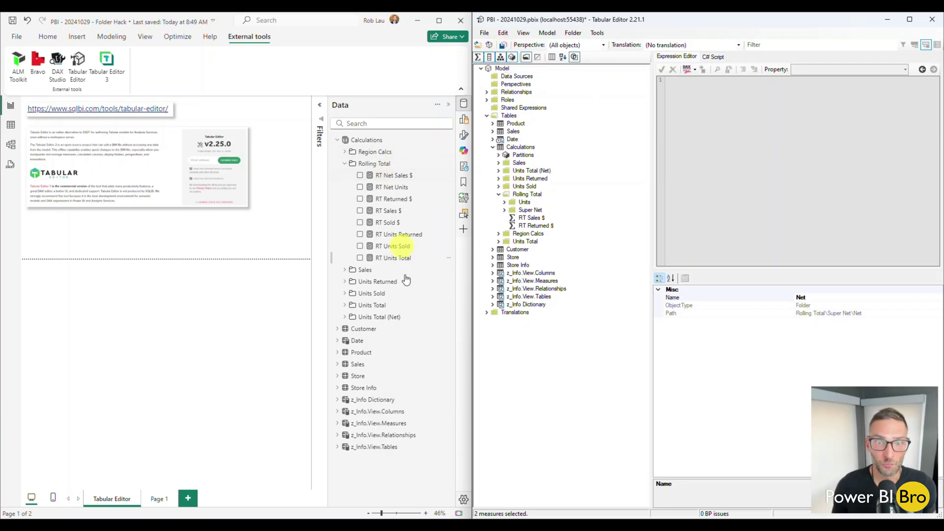
Save the Tabular Editor changes, check Units and Super Net in Power BI, then open Model view.
click(504, 46)
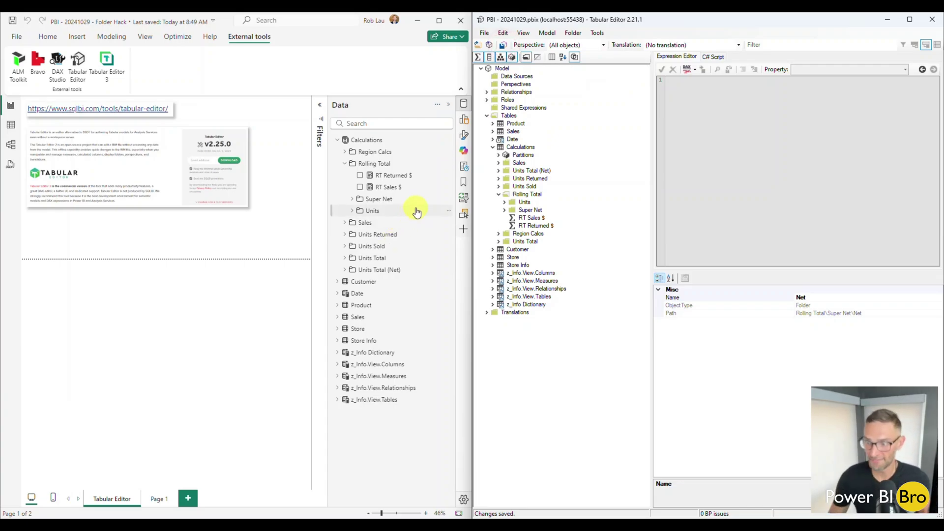
click(352, 211)
click(352, 199)
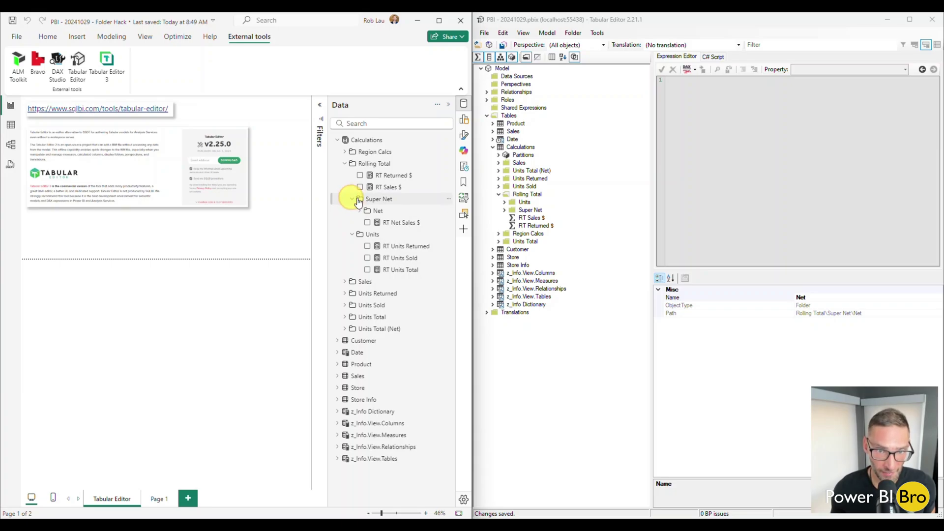
click(10, 145)
scroll(406, 234, up, 4)
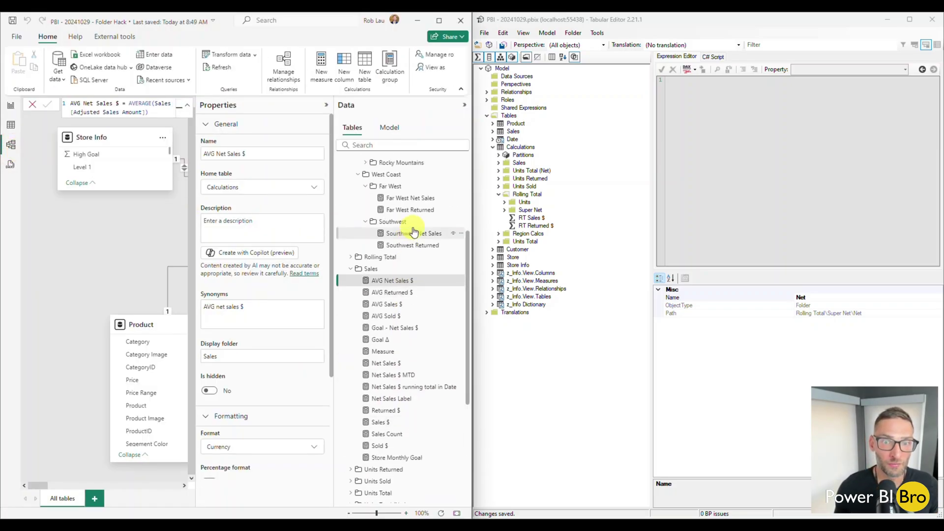
scroll(410, 232, up, 3)
scroll(418, 217, up, 3)
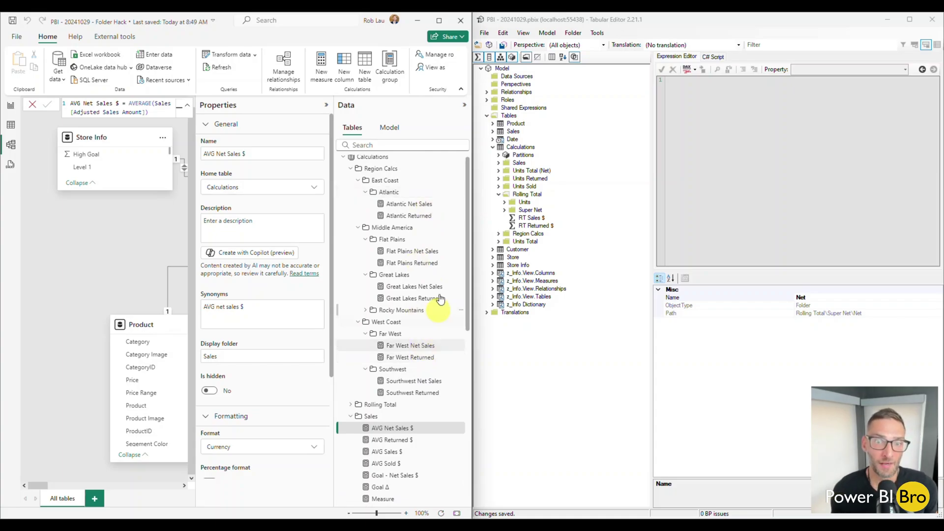
scroll(421, 221, down, 1)
scroll(421, 240, down, 2)
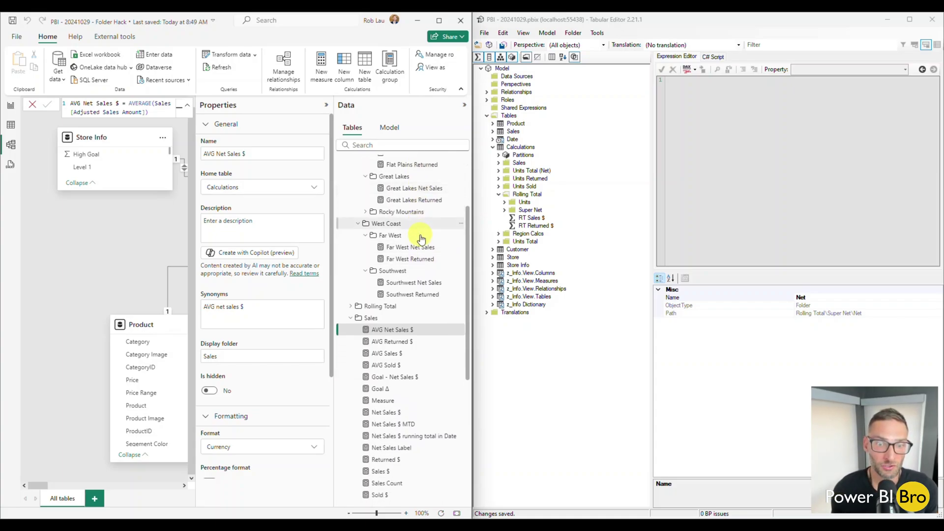
Verify RT Units Returned's display folder is Rolling Total\Units, then return to Report view.
click(350, 306)
scroll(353, 304, down, 2)
click(357, 305)
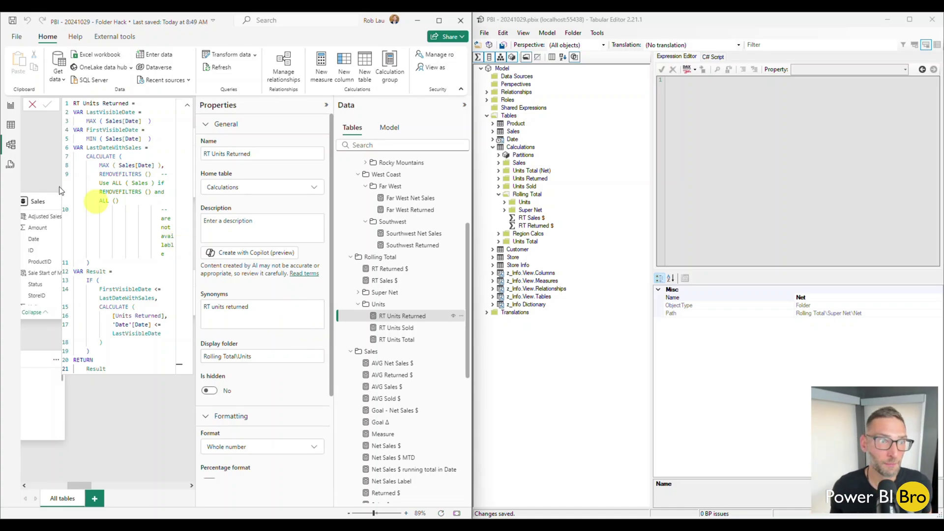
click(11, 105)
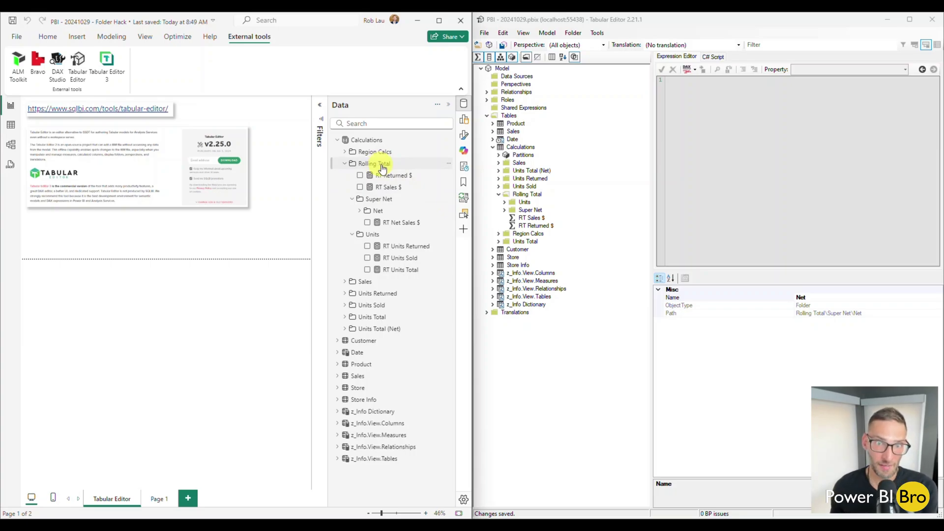
Create a new measure 'Fake Measure = 1' from the Rolling Total folder.
click(449, 163)
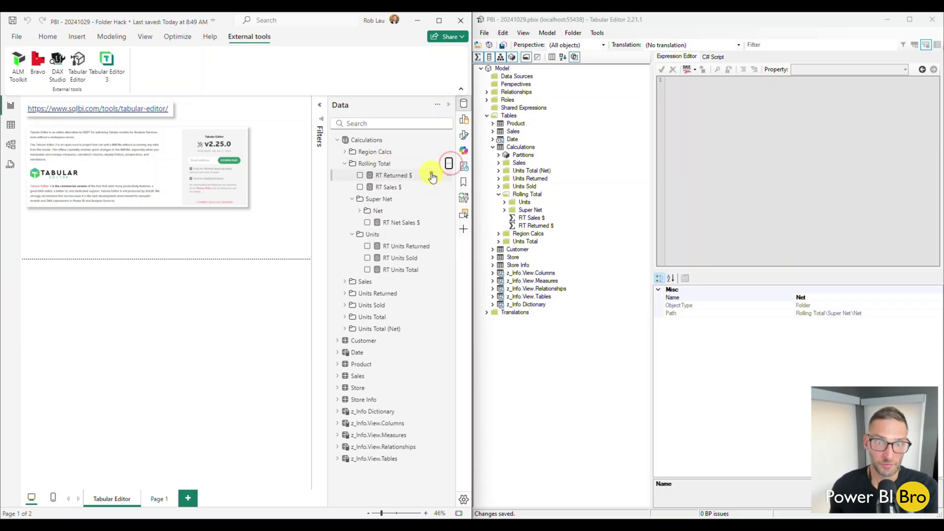
click(433, 174)
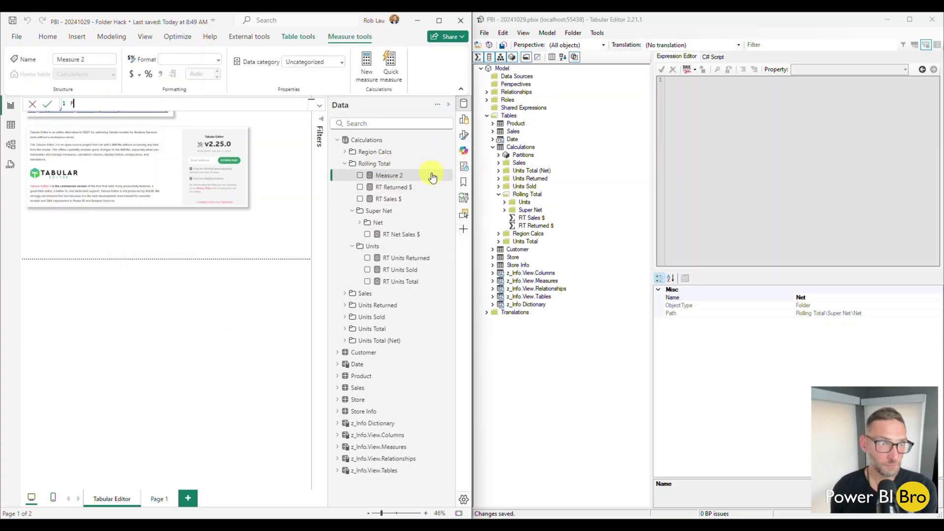
text(ake Measure = 1)
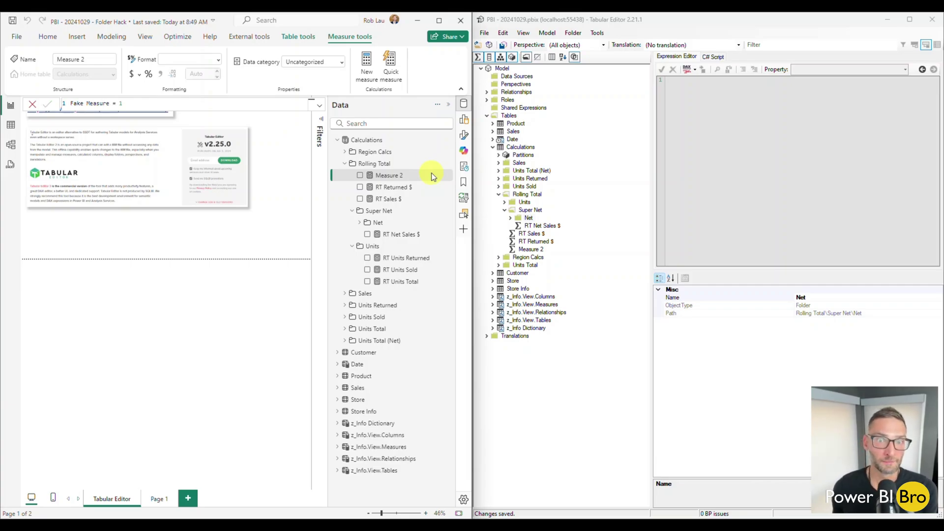
key(Return)
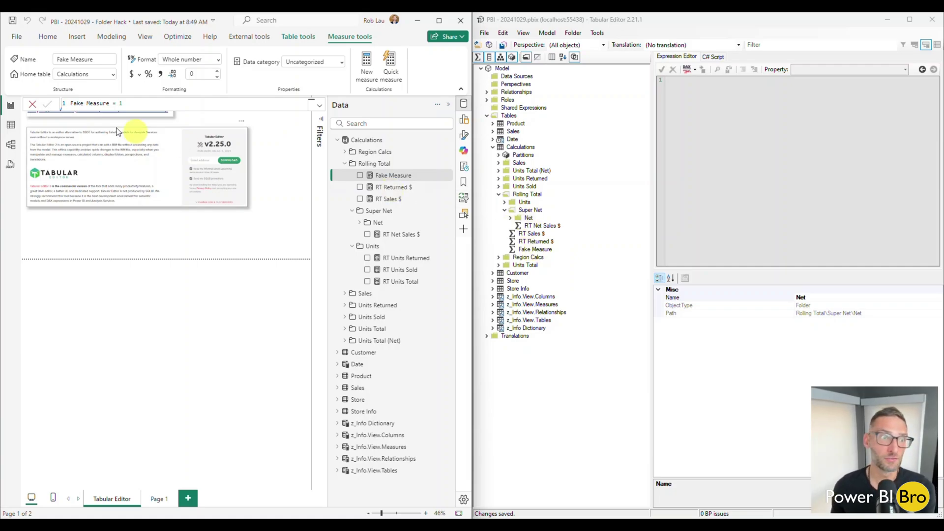
In Model view, move Fake Measure into the Rolling Total\Super Net\Net folder.
click(11, 145)
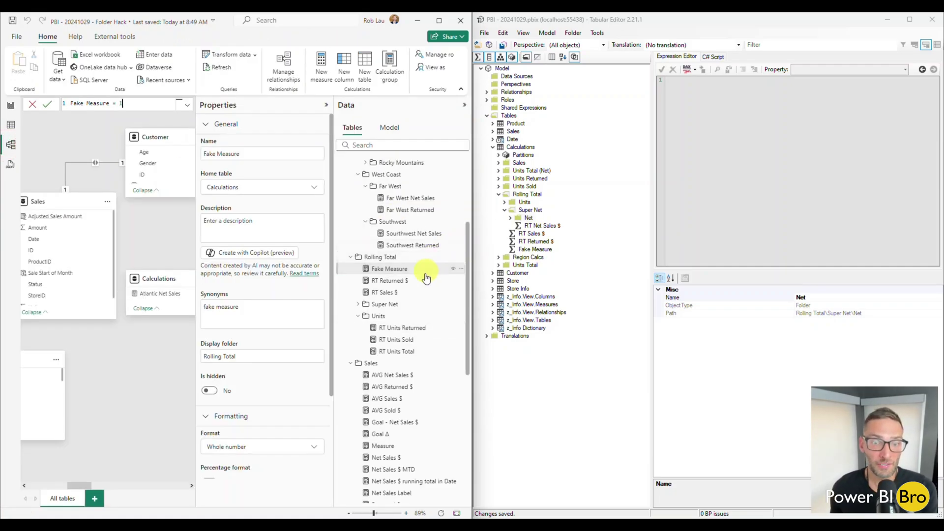
click(358, 304)
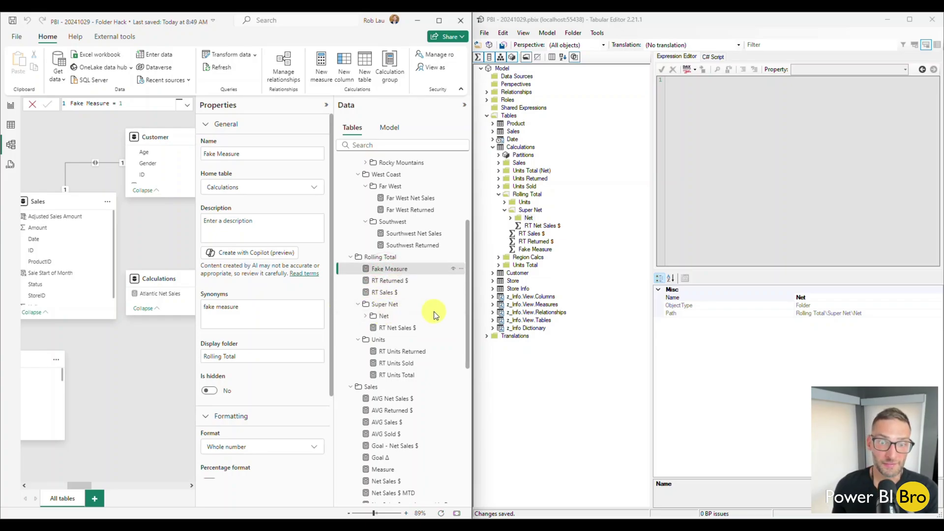
drag(434, 316, 434, 312)
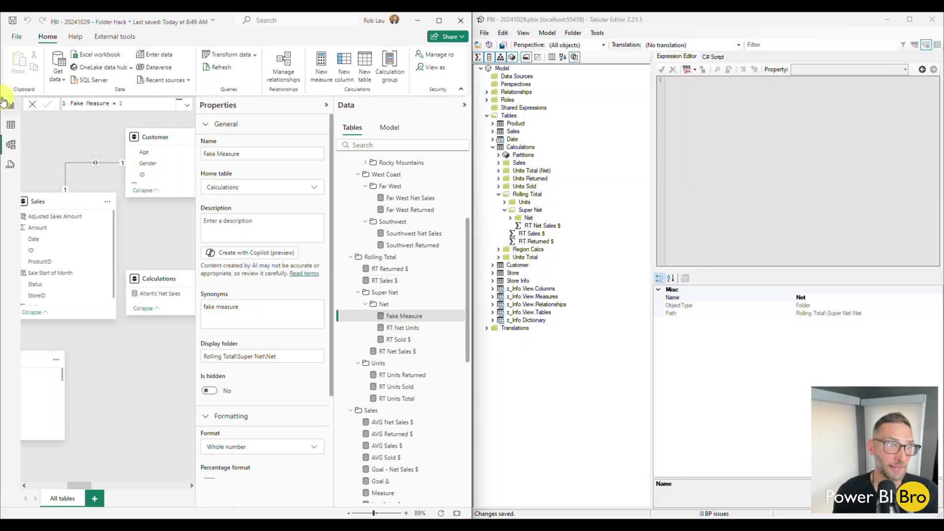
In Report view, expand then collapse the Sales table, and collapse the Rolling Total folder.
click(9, 105)
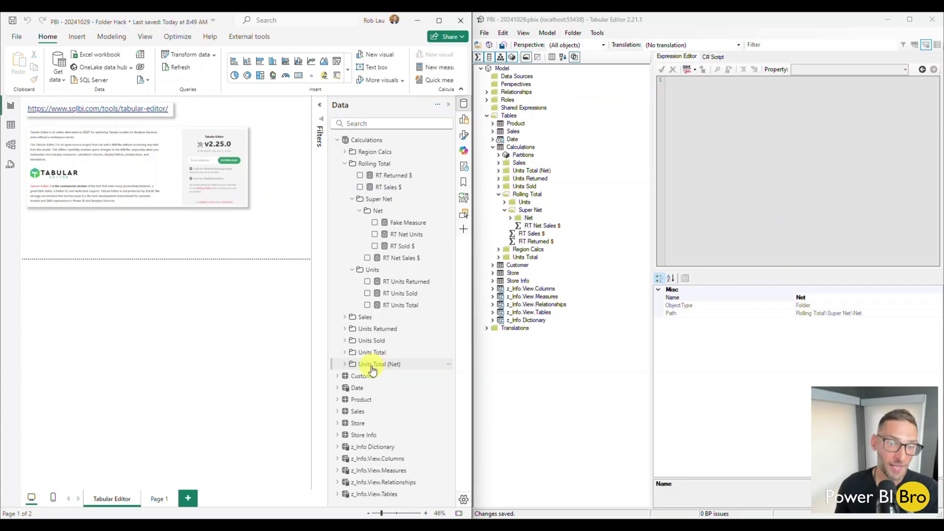
click(337, 411)
scroll(414, 370, down, 2)
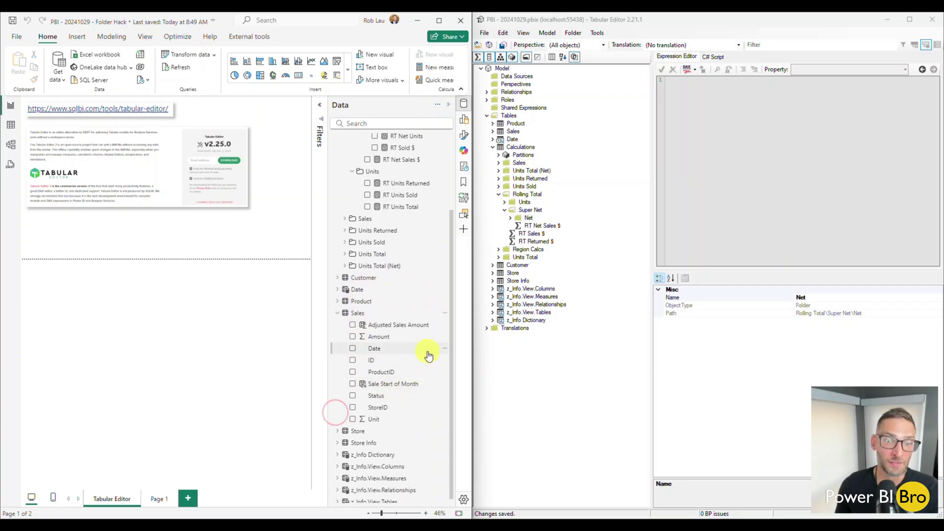
click(337, 313)
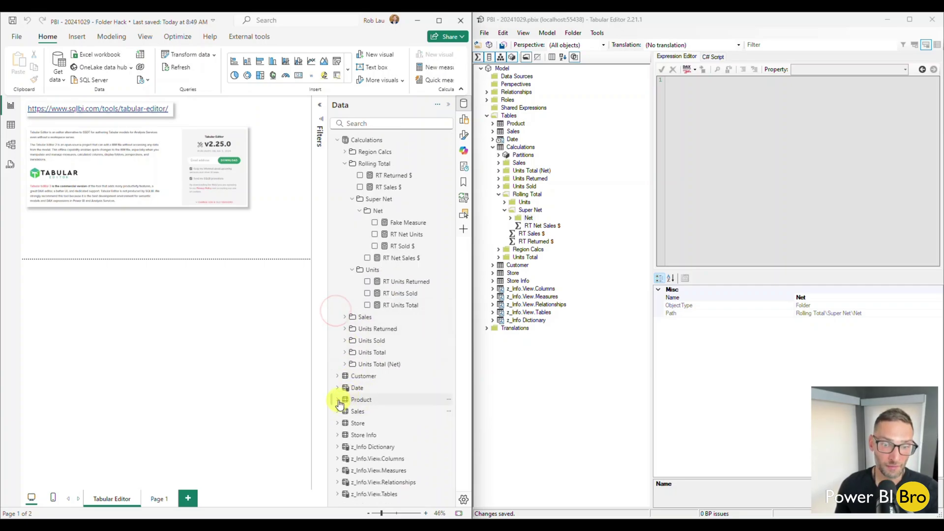
click(344, 164)
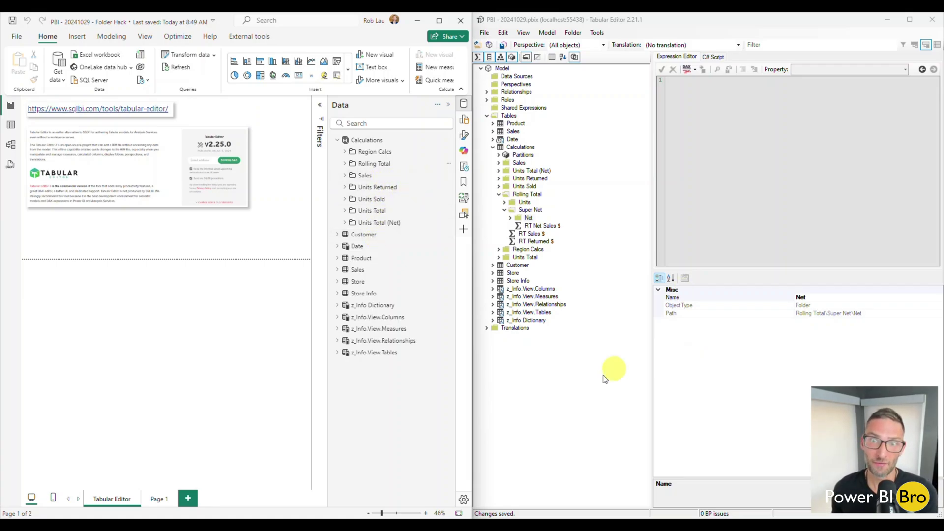
Wrap the Units Total (Net), Units Returned, Units Sold and Units Total folders in a new 'Units' folder, then save.
click(566, 380)
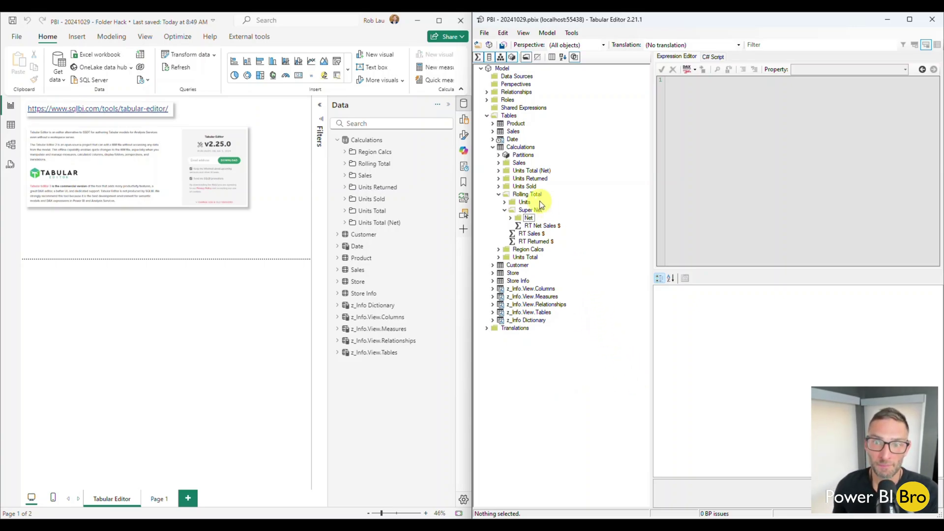
click(535, 172)
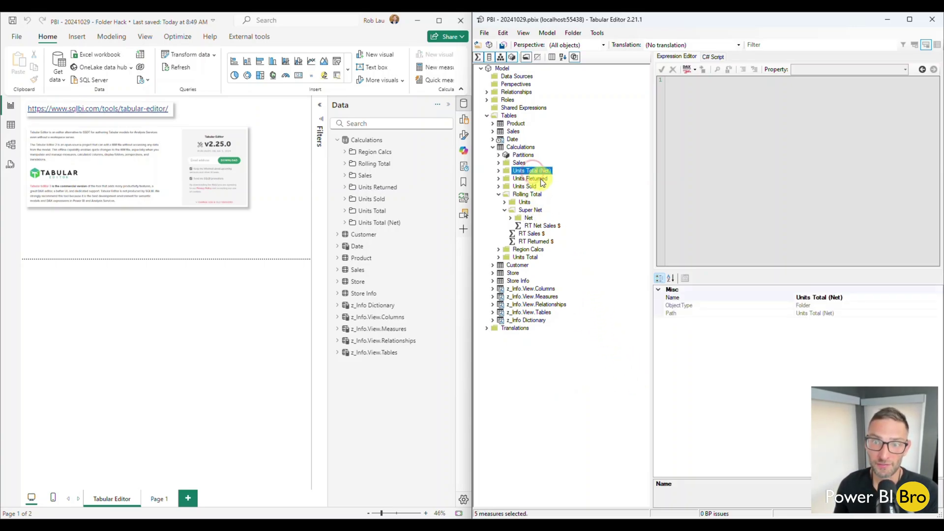
shift+click(533, 179)
ctrl+click(536, 189)
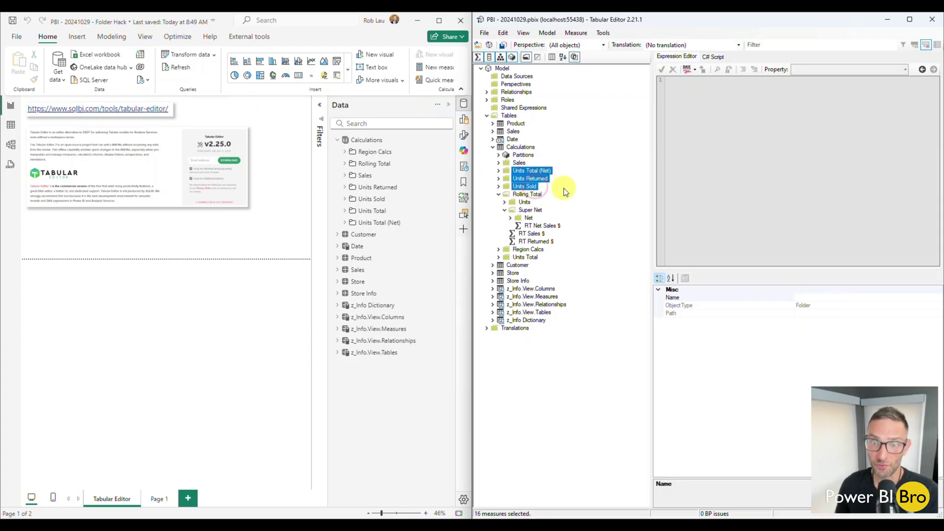
ctrl+click(526, 257)
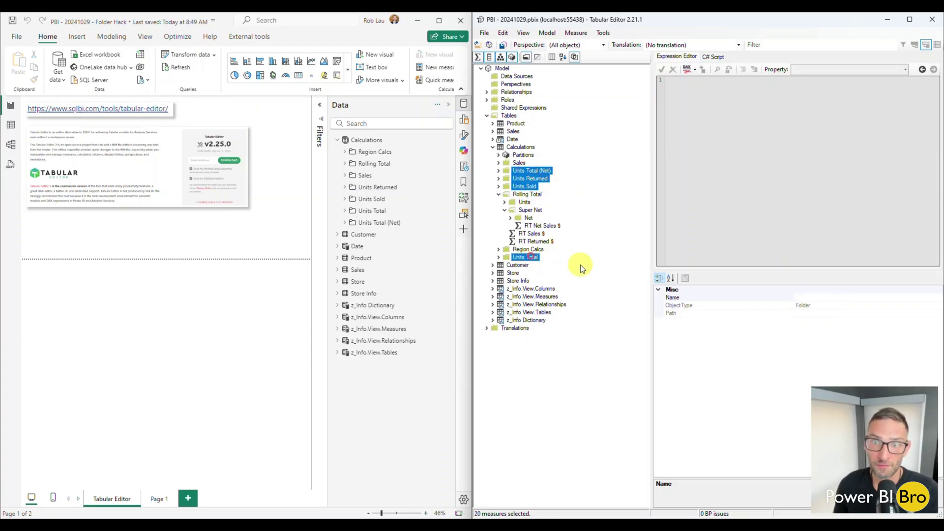
right_click(526, 188)
click(663, 197)
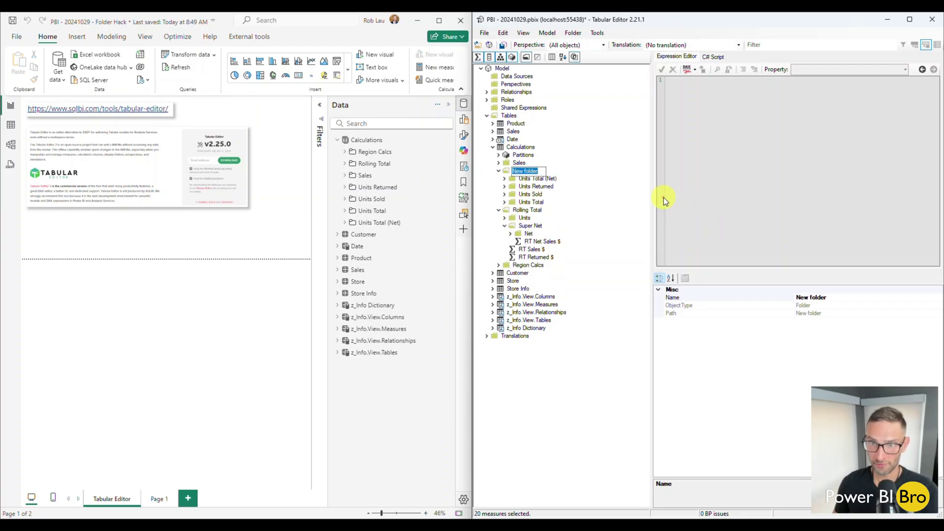
text(Units)
key(Return)
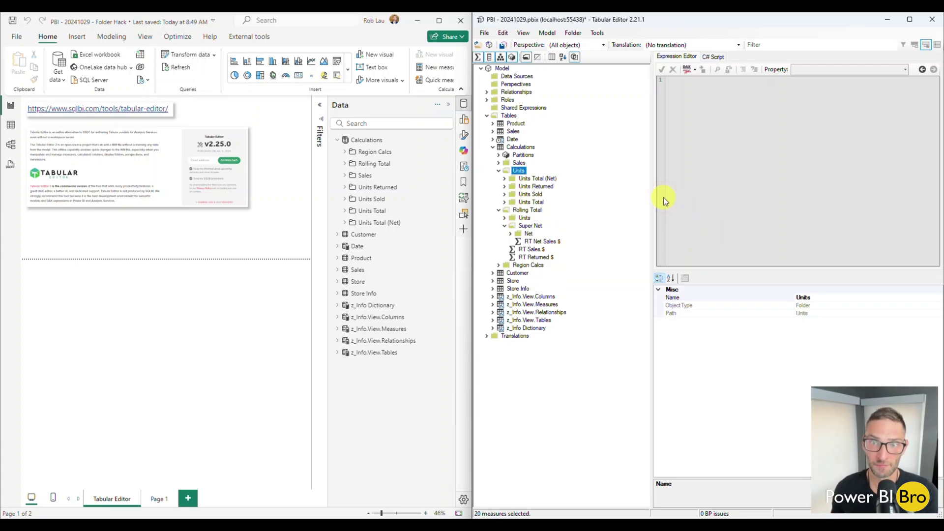
click(503, 44)
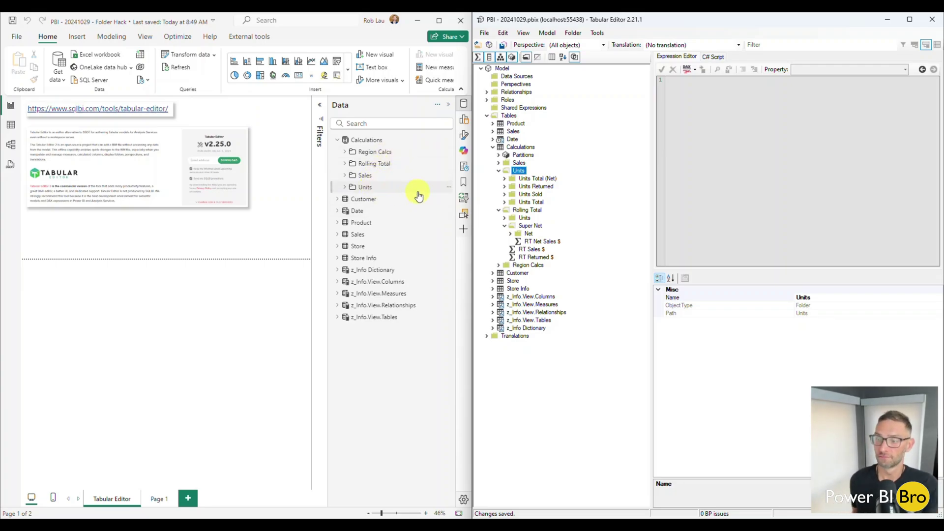
In Power BI's Data pane, expand Units, Units Returned, Units Sold and the Sales table.
click(346, 187)
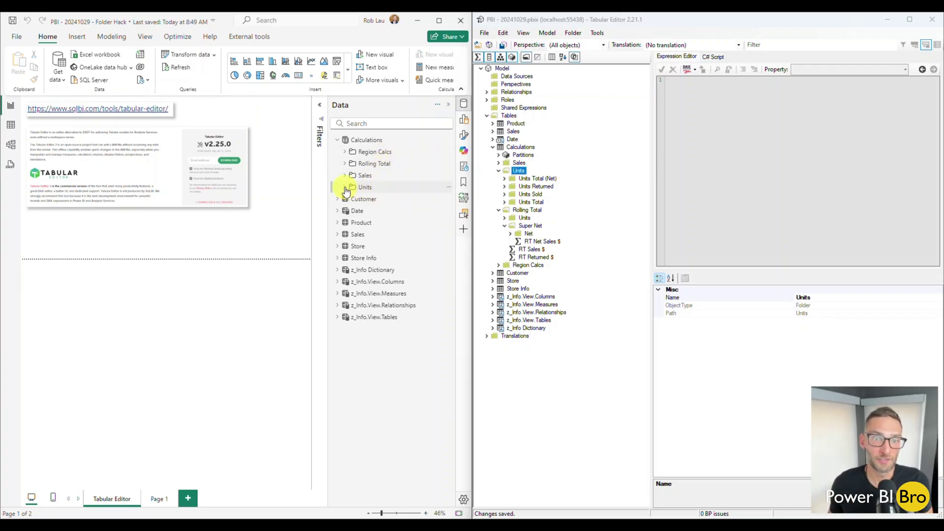
click(359, 200)
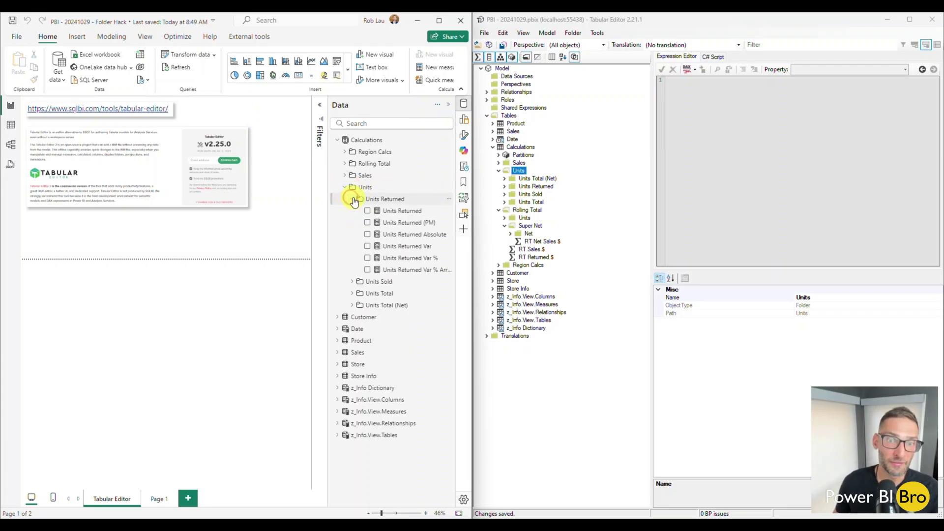
click(357, 211)
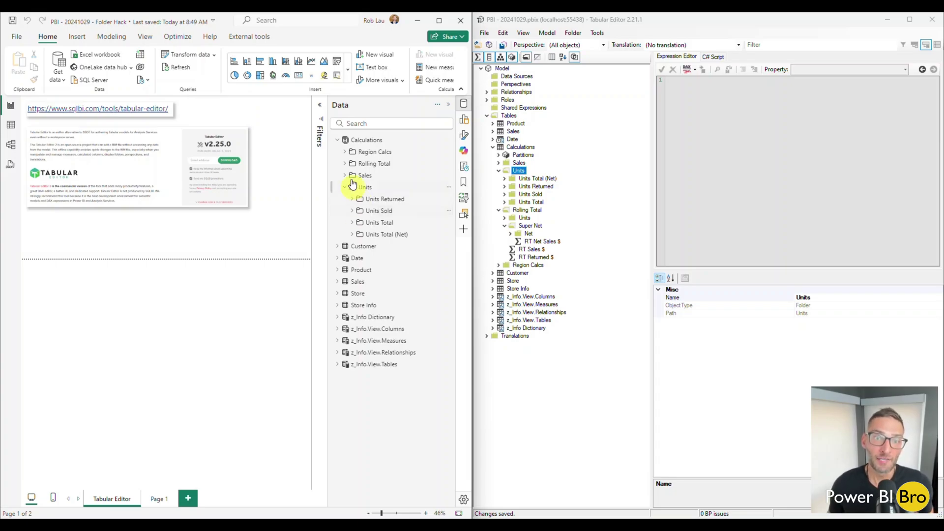
click(337, 282)
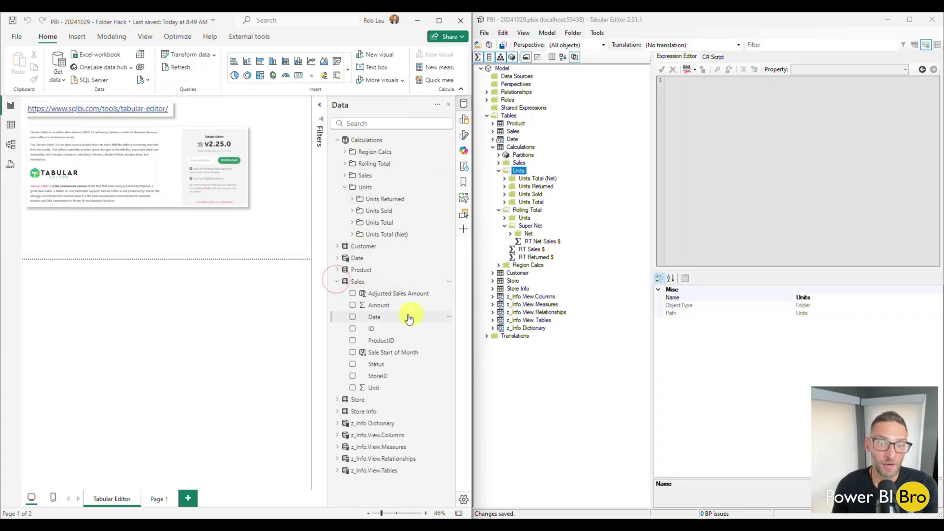
Put Sales' ID, ProductID and StoreID columns into a new 'ID' display folder.
click(499, 171)
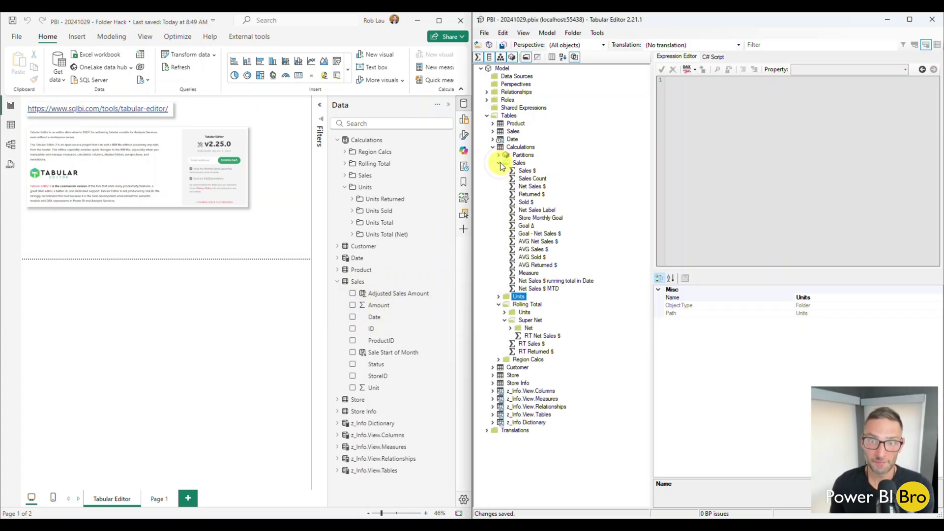
click(499, 162)
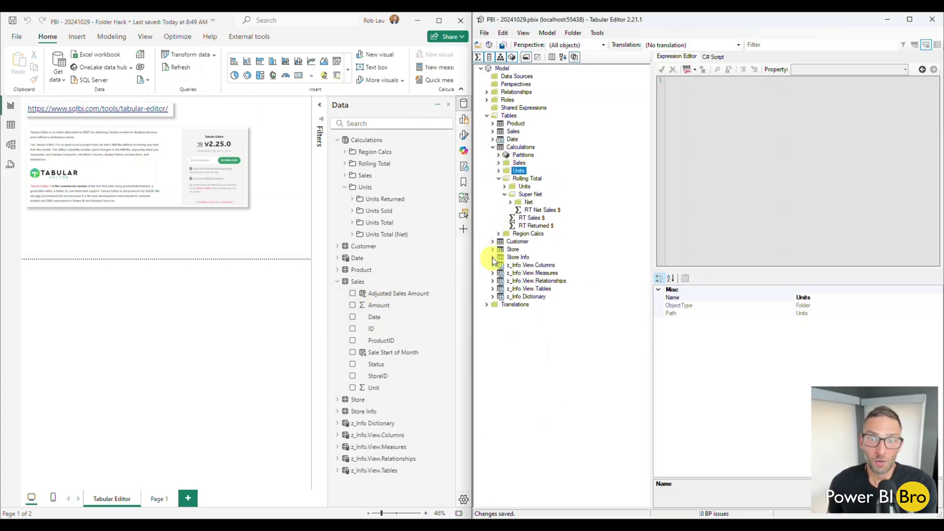
click(492, 132)
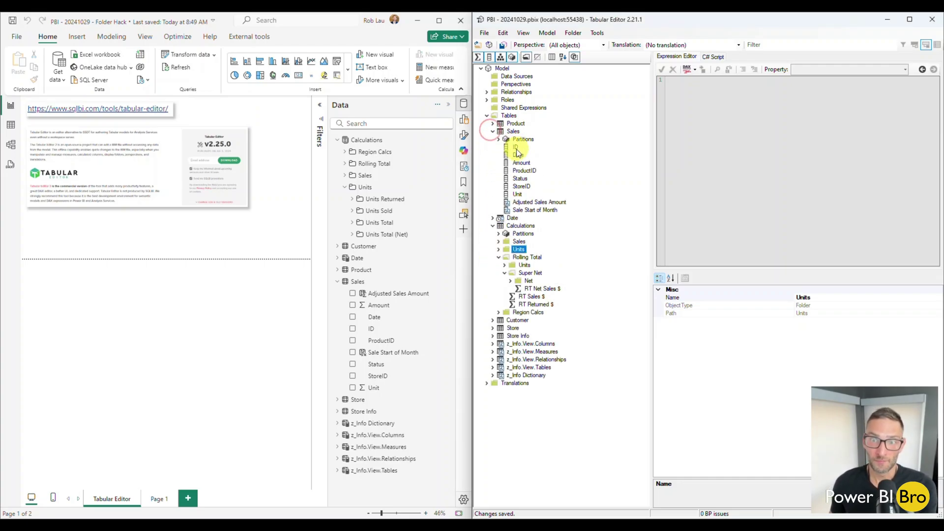
click(515, 147)
ctrl+click(524, 171)
right_click(533, 186)
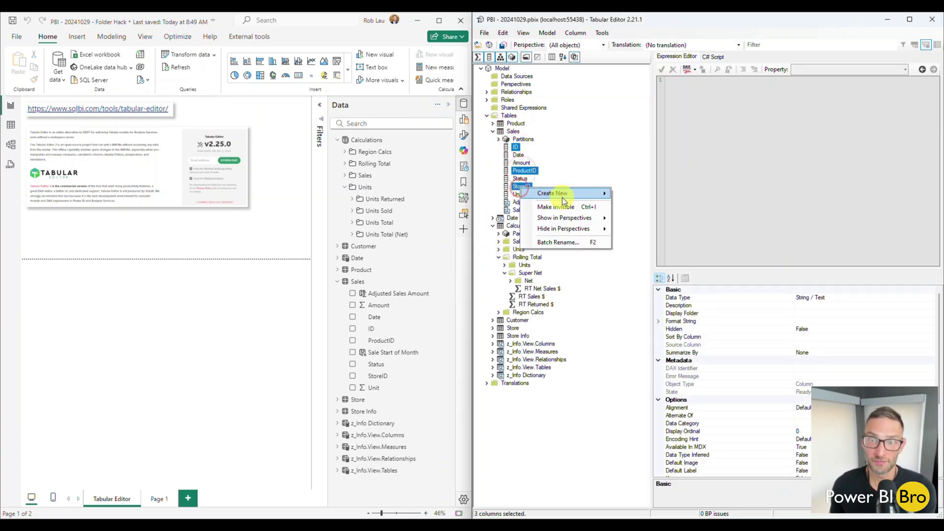
click(616, 193)
text(ID)
key(Return)
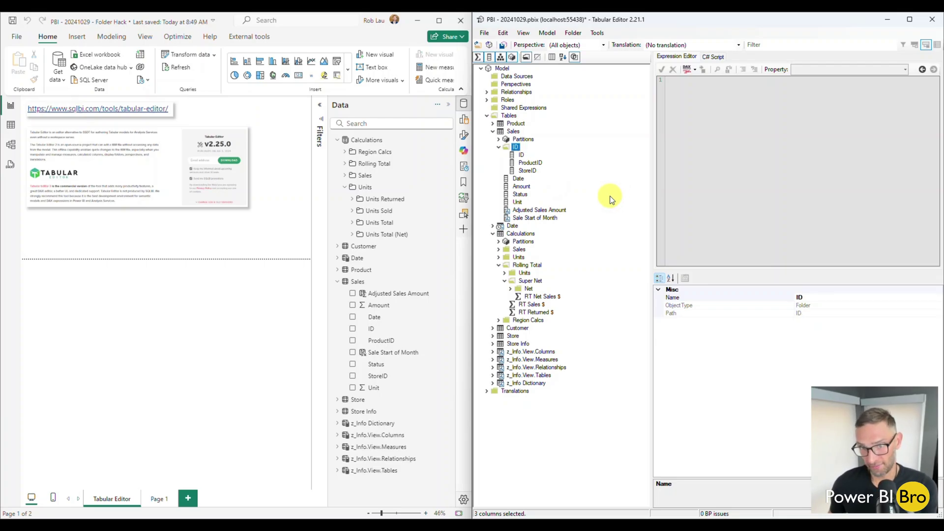
Group the remaining Sales columns, from Date to Sale Start of Month, into an 'Other' folder.
click(525, 178)
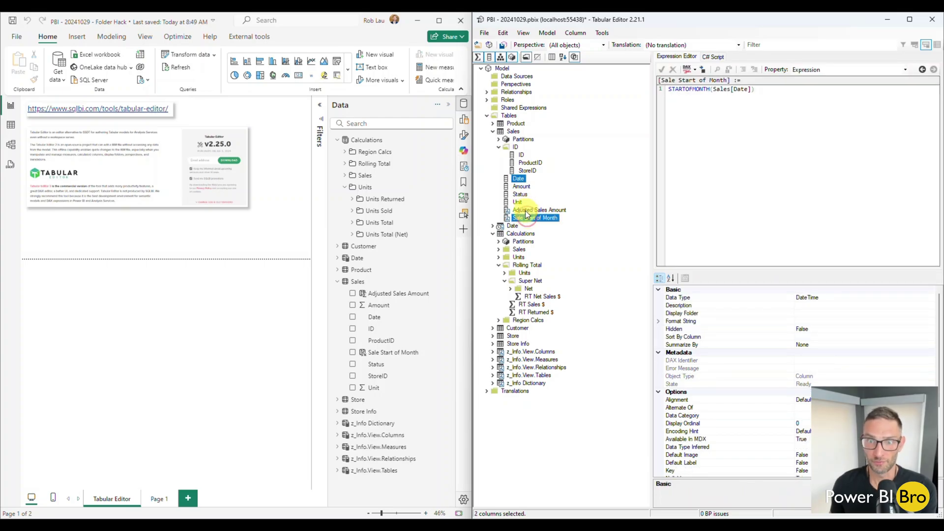
ctrl+click(536, 218)
ctrl+click(539, 210)
ctrl+click(521, 186)
ctrl+click(521, 195)
right_click(521, 196)
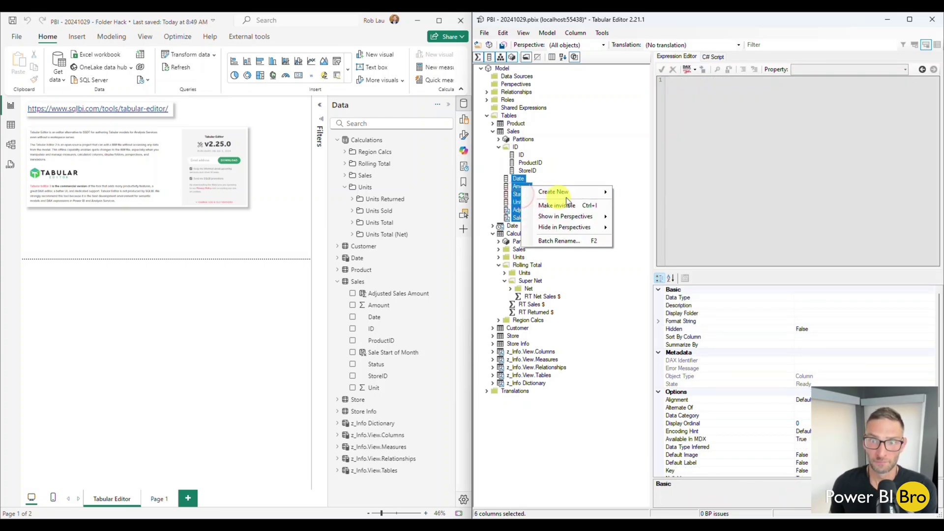
click(628, 194)
text(Other)
key(Return)
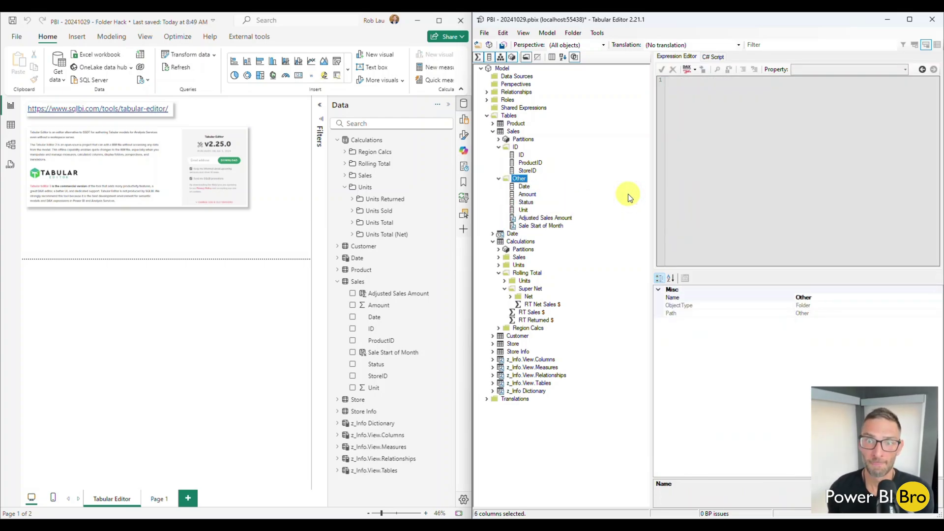
Nest Date, Amount and Status in an 'Other 1' subfolder inside Other.
click(523, 187)
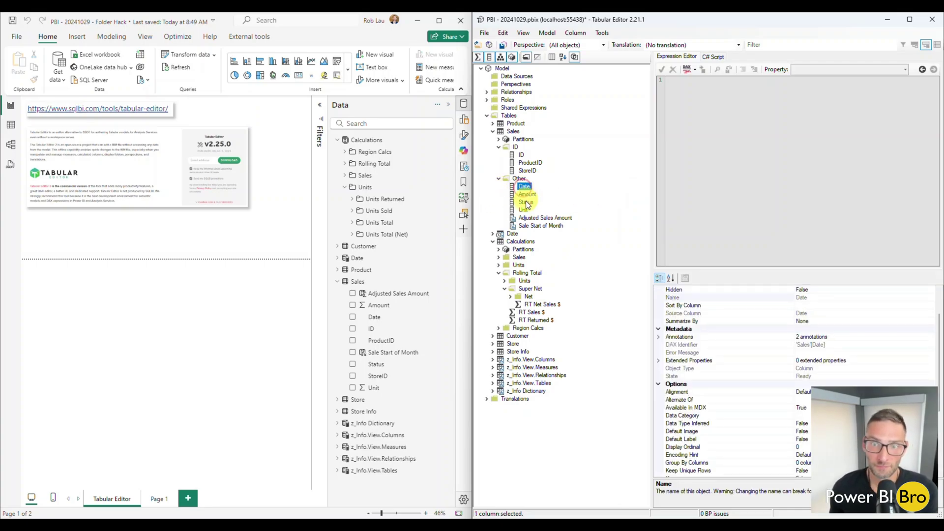
ctrl+click(526, 201)
right_click(527, 200)
click(643, 200)
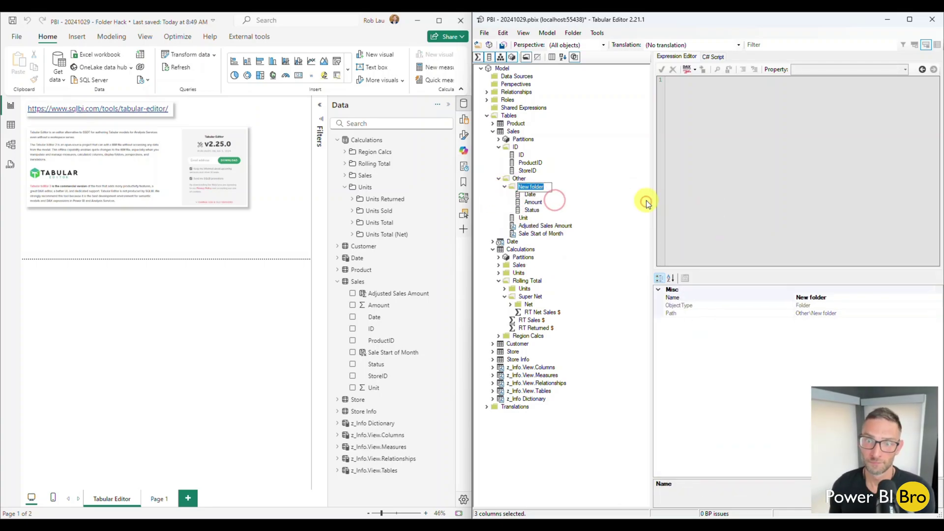
text(Other 1)
key(Return)
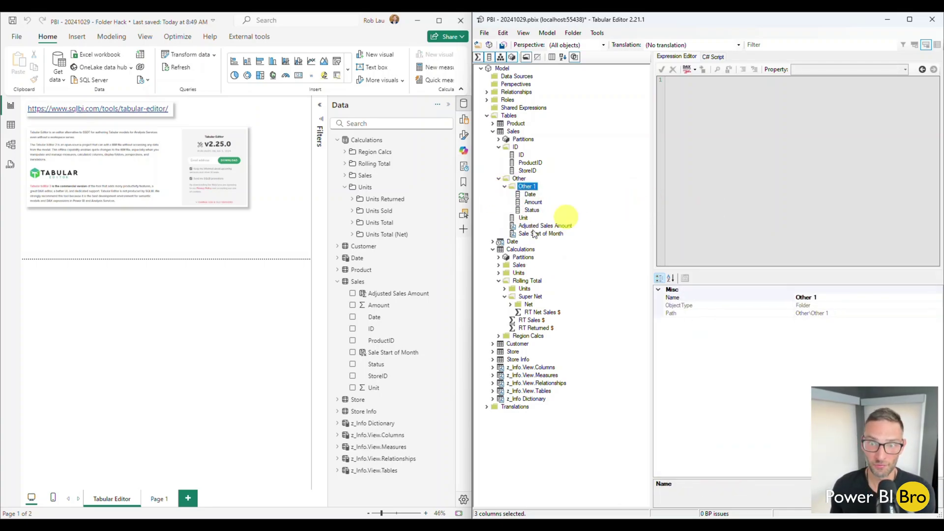
Nest Unit, Adjusted Sales Amount and Sale Start of Month in an 'Other 2' subfolder.
click(521, 221)
shift+click(543, 233)
right_click(542, 234)
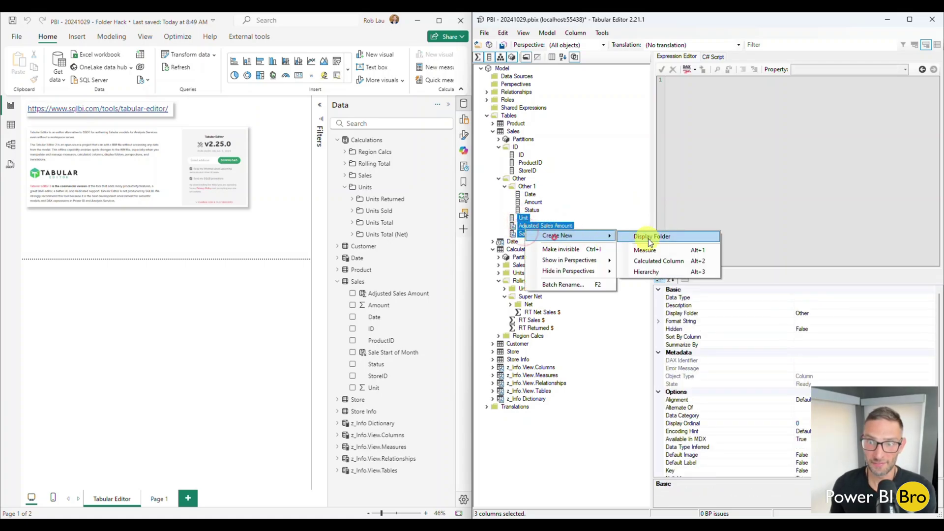
click(651, 237)
text(Other 2)
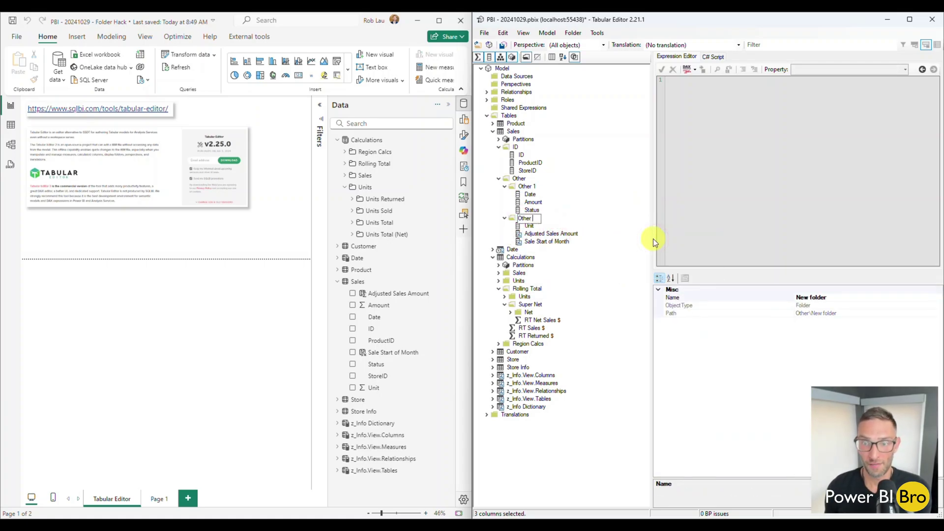
key(Return)
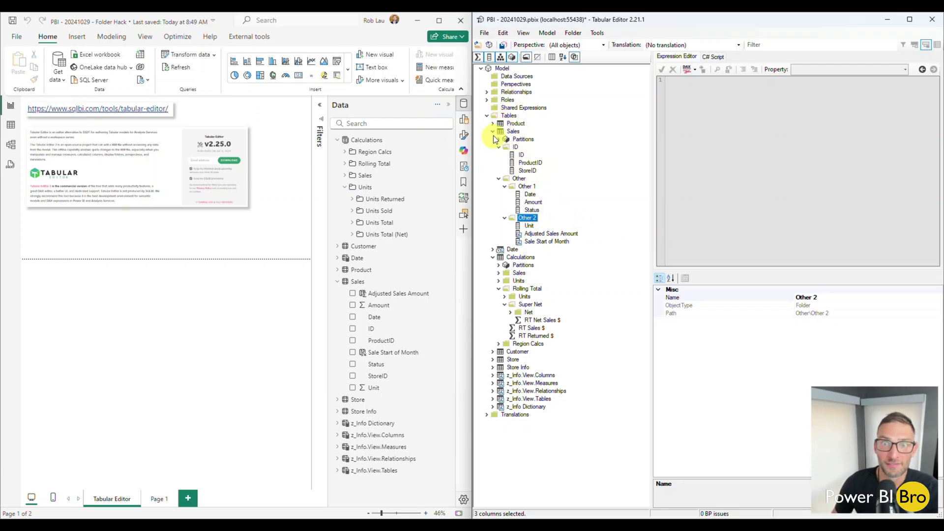
Save the model and expand Sales' Other folder, showing Other 1 and Other 2.
click(502, 45)
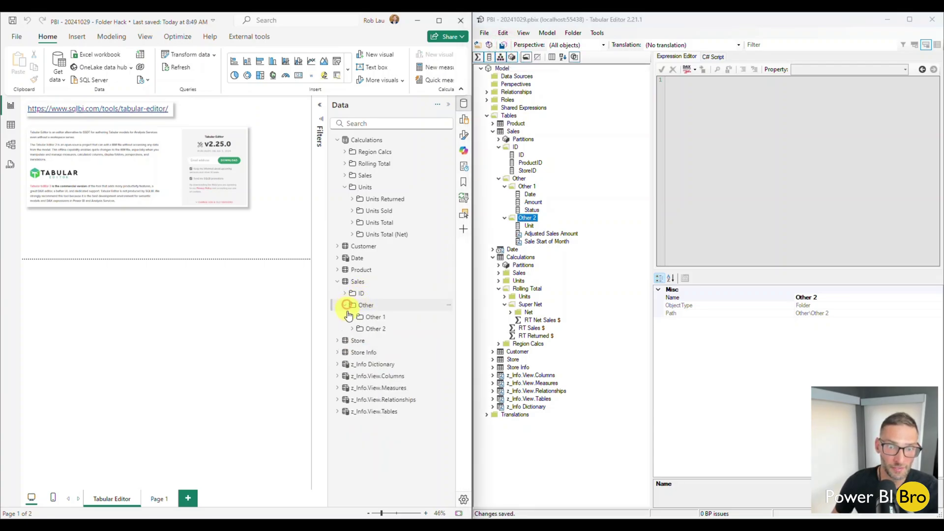
click(345, 305)
click(353, 364)
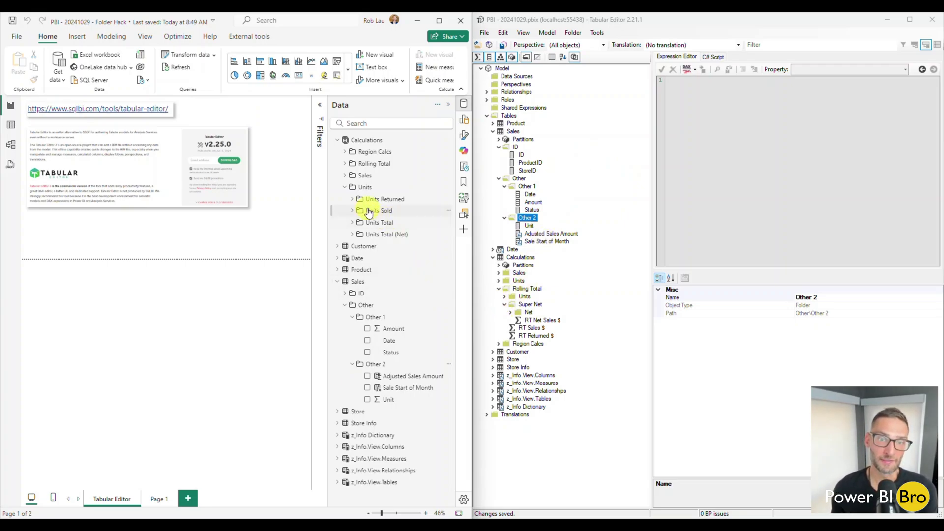
Expand Region Calcs and its West Coast, Middle America, East Coast and Great Lakes folders.
click(344, 151)
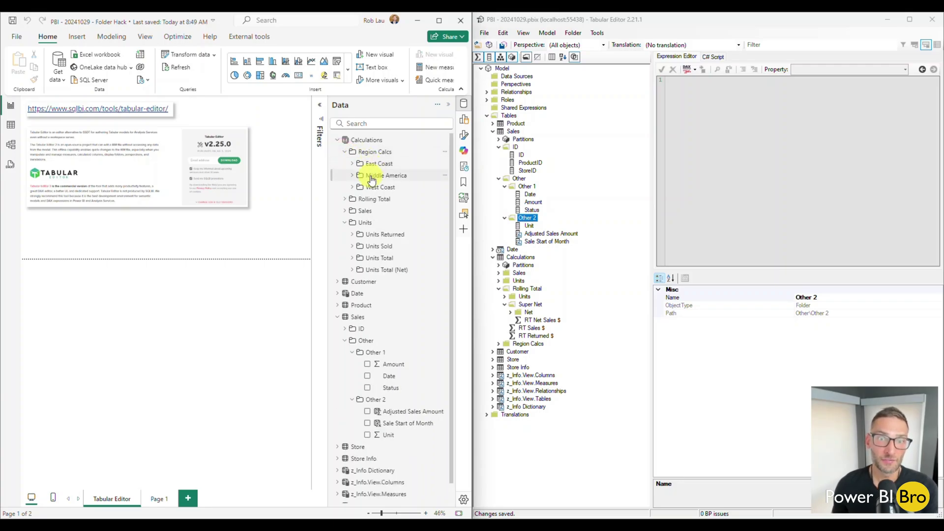
click(352, 187)
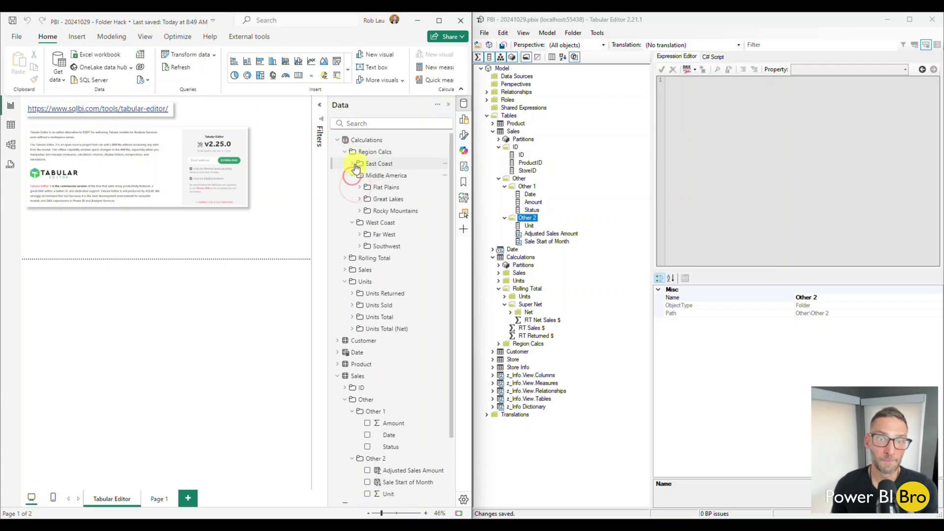
click(352, 164)
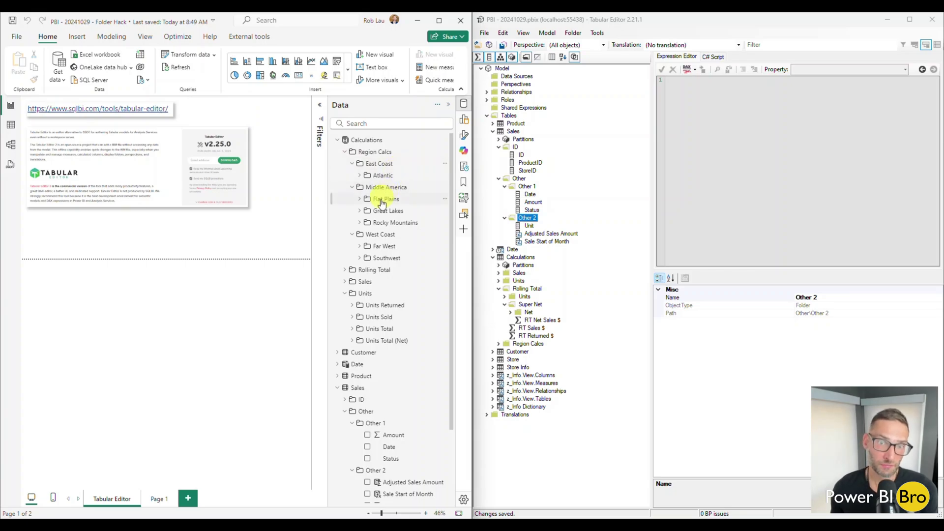
click(361, 211)
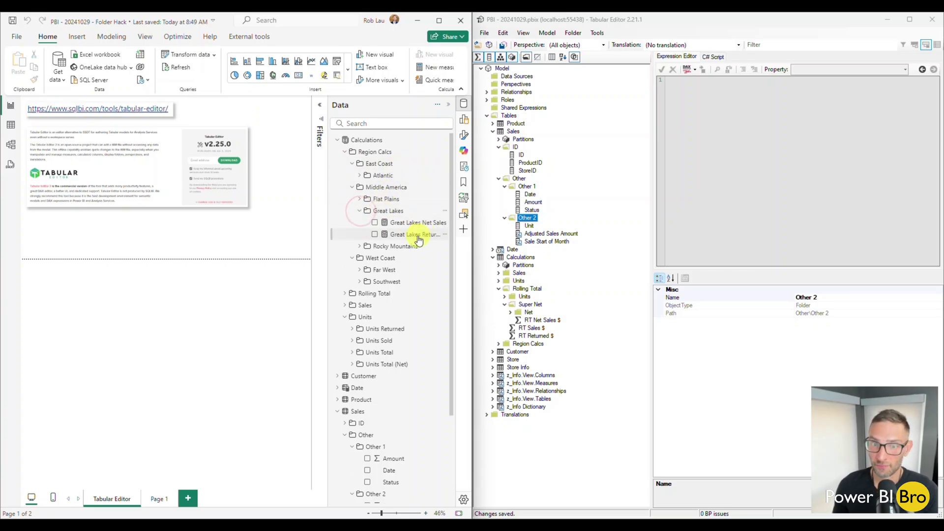